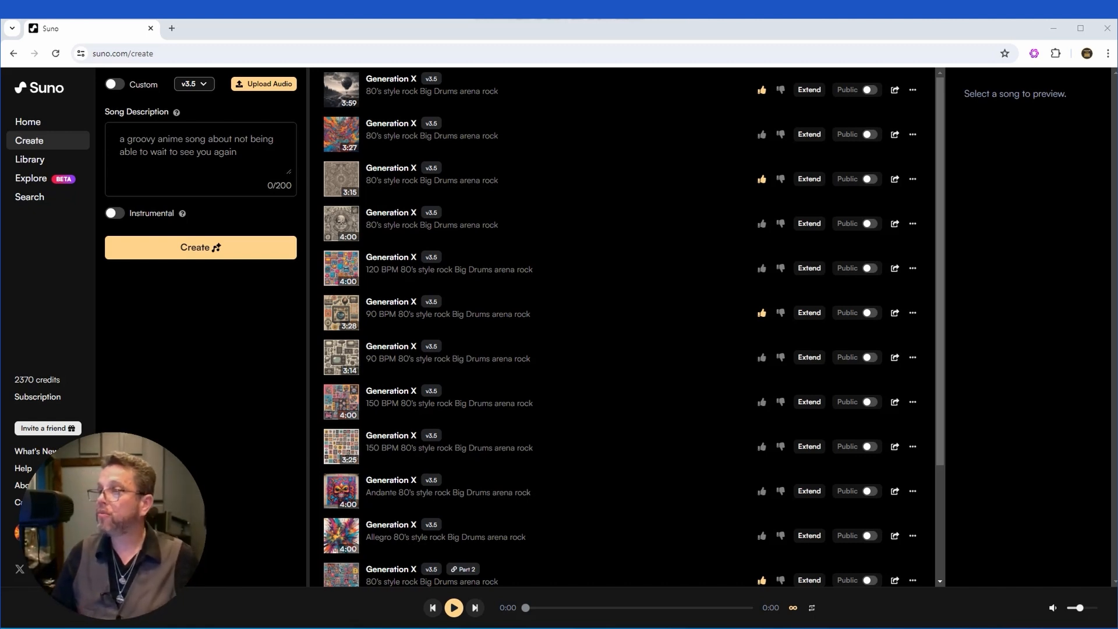
- Bring the SUNO.docx notes in front of the browser and read the Meta Tags list down to Additional Description
left_click_drag(1117, 245, 767, 148)
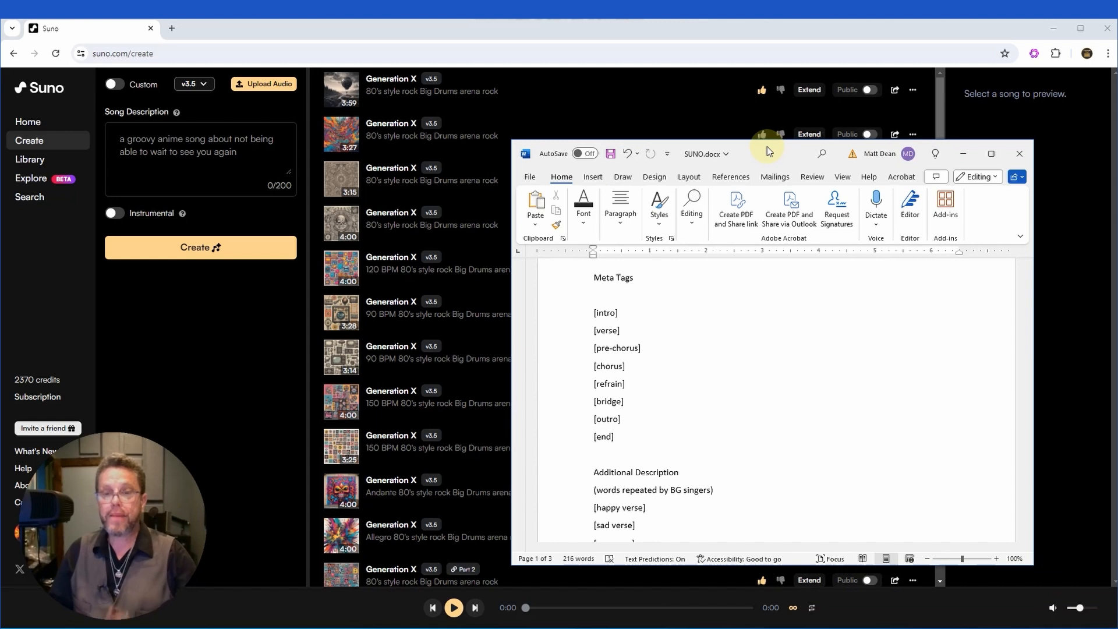
scroll(891, 349, "up", 2)
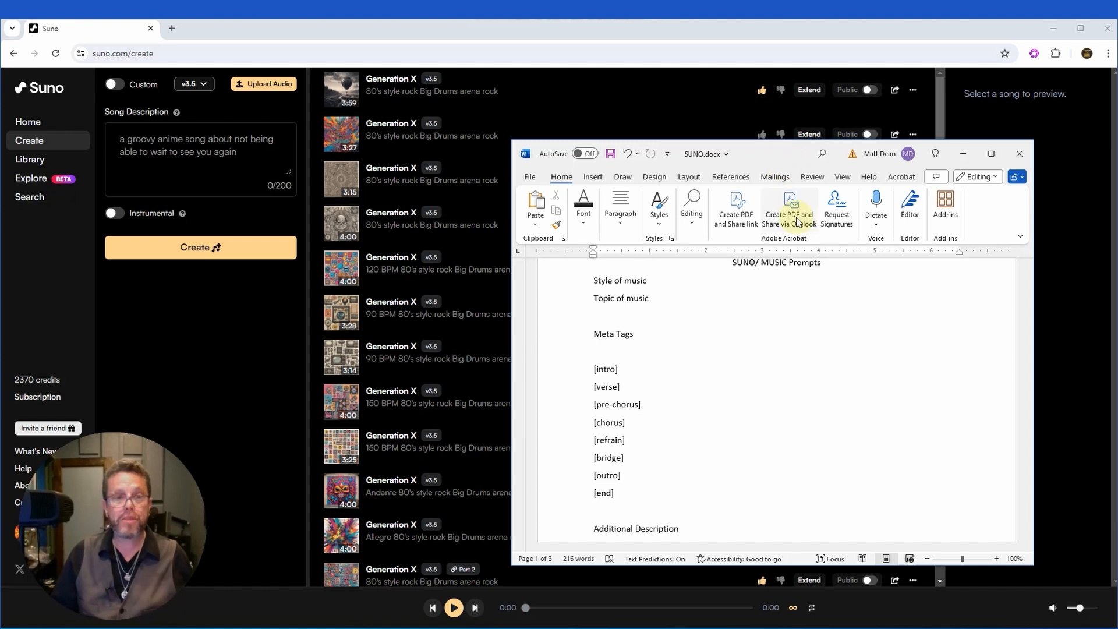
scroll(822, 273, "down", 1)
scroll(822, 285, "up", 2)
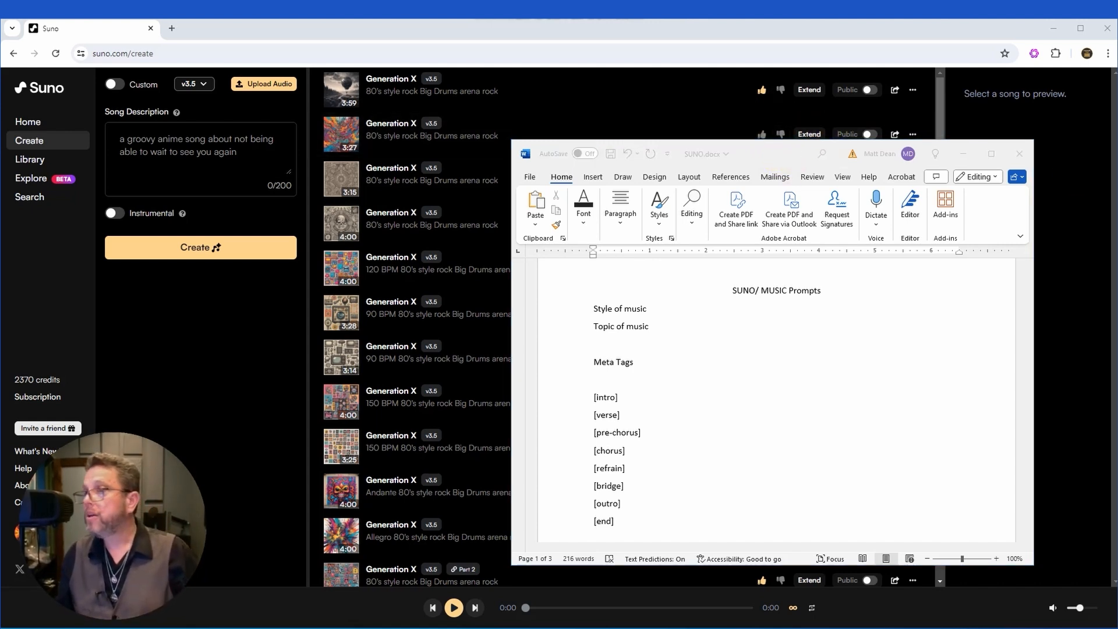
scroll(605, 352, "down", 1)
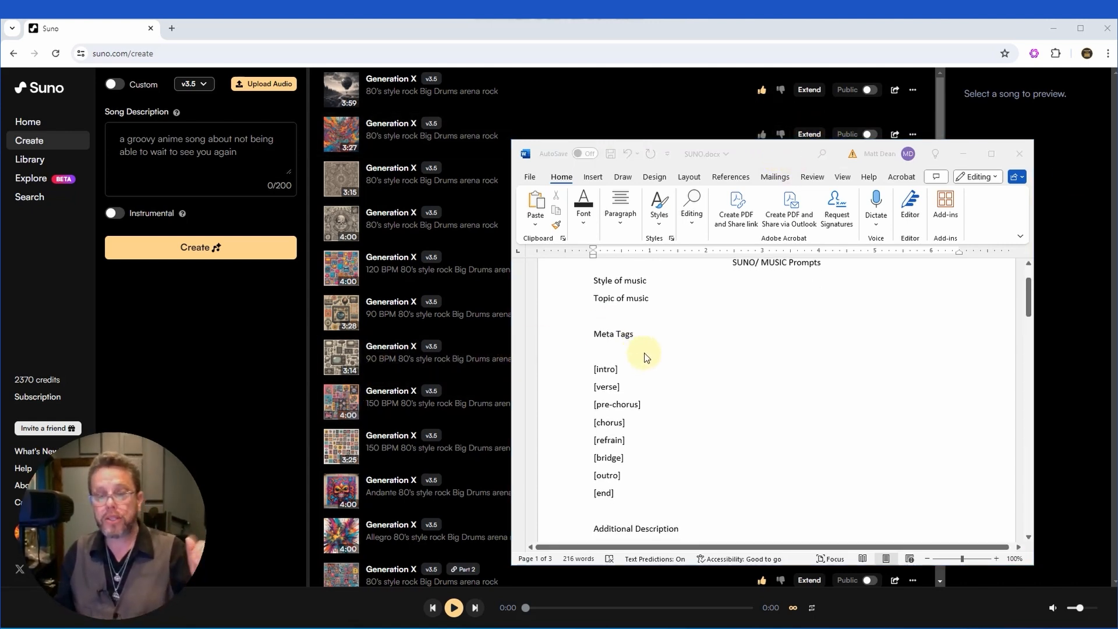
scroll(661, 354, "down", 1)
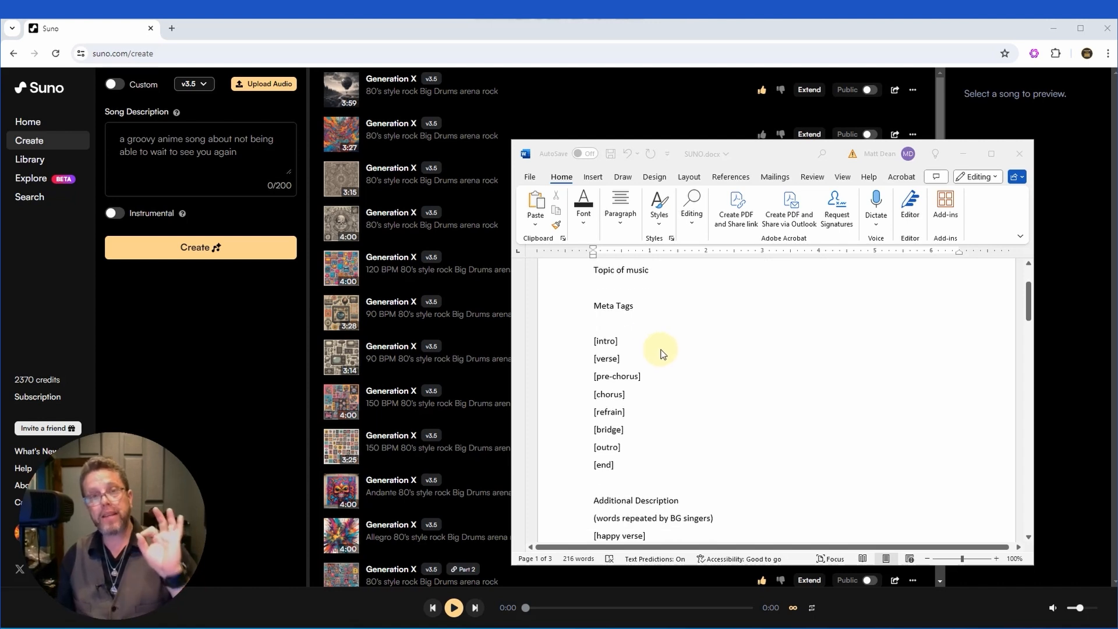
scroll(664, 352, "down", 1)
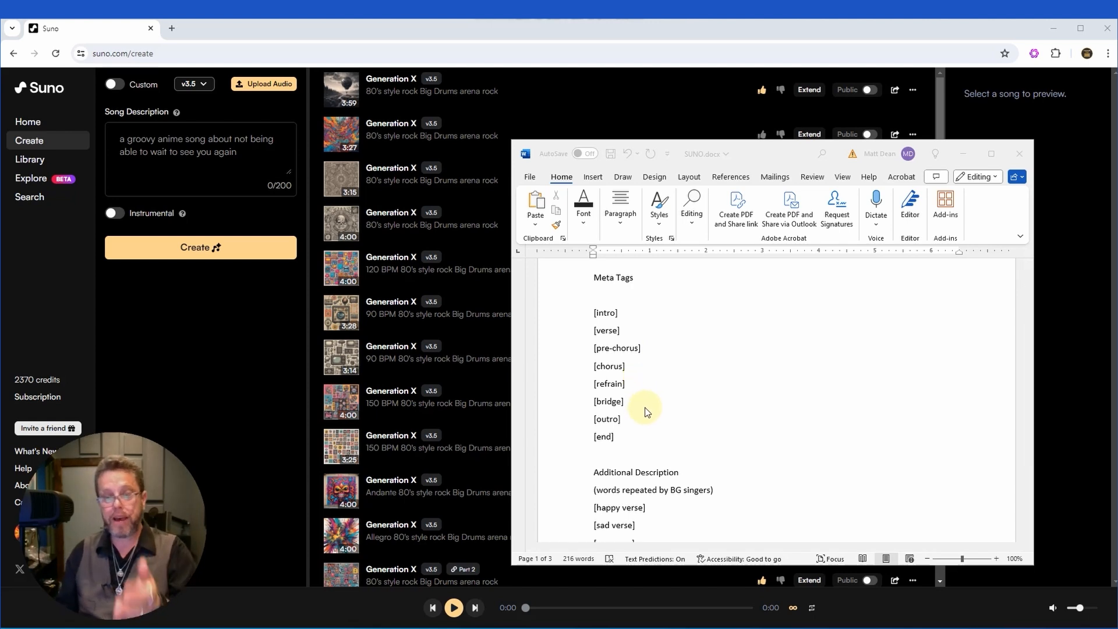
scroll(658, 402, "down", 1)
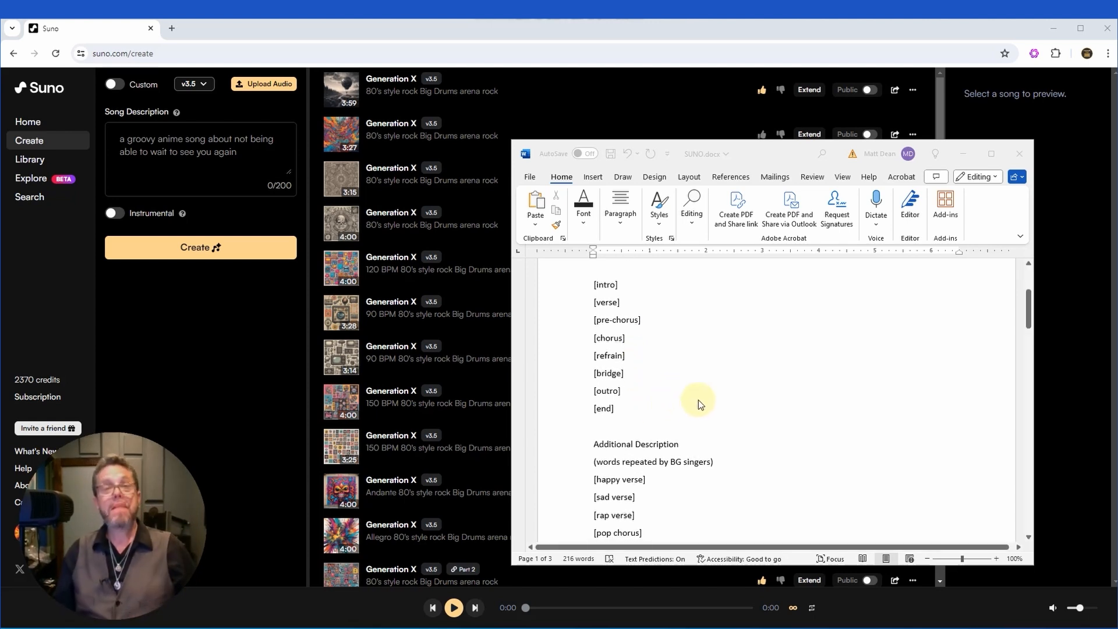
scroll(744, 400, "down", 1)
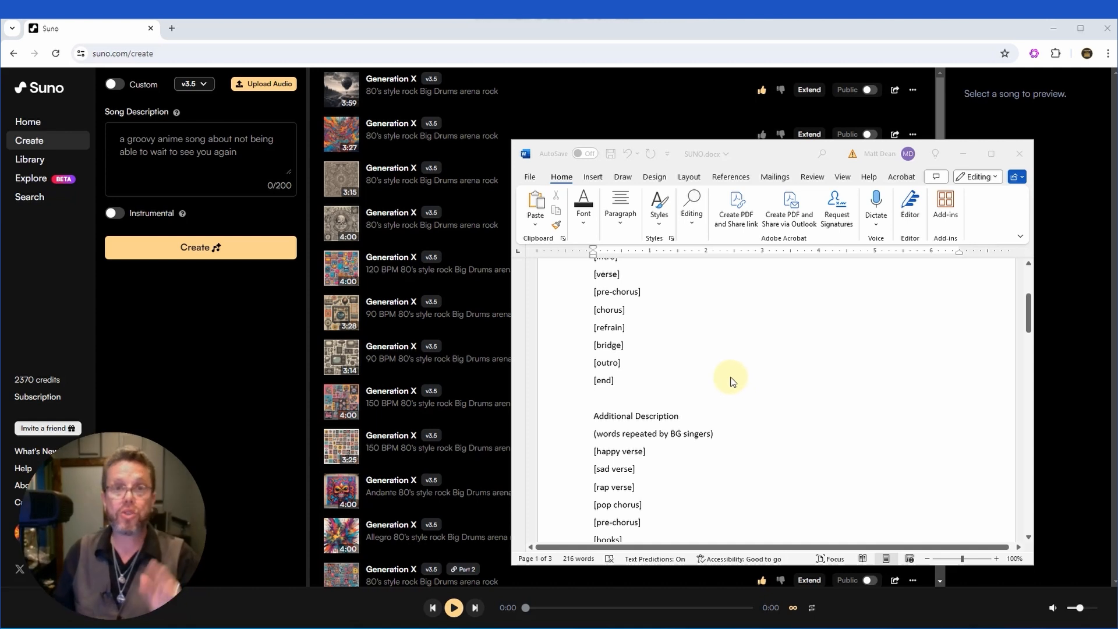
scroll(731, 379, "down", 3)
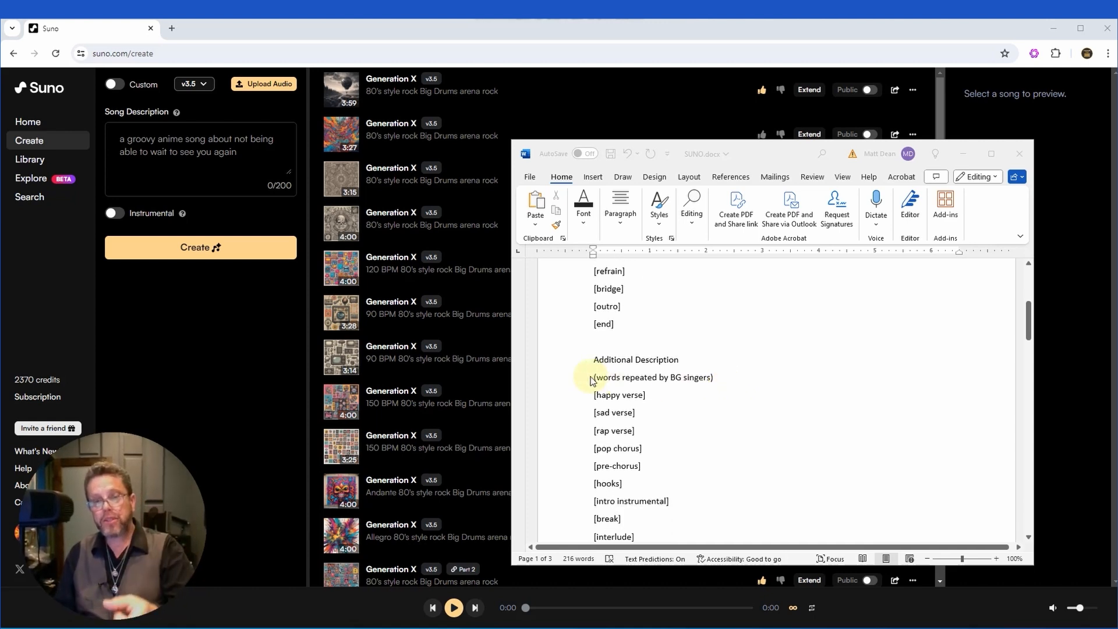
- Highlight the "(words repeated by BG singers)" line and the "[happy verse]" tag under Additional Description, then clear the selection
left_click(594, 379)
left_click_drag(717, 377, 585, 377)
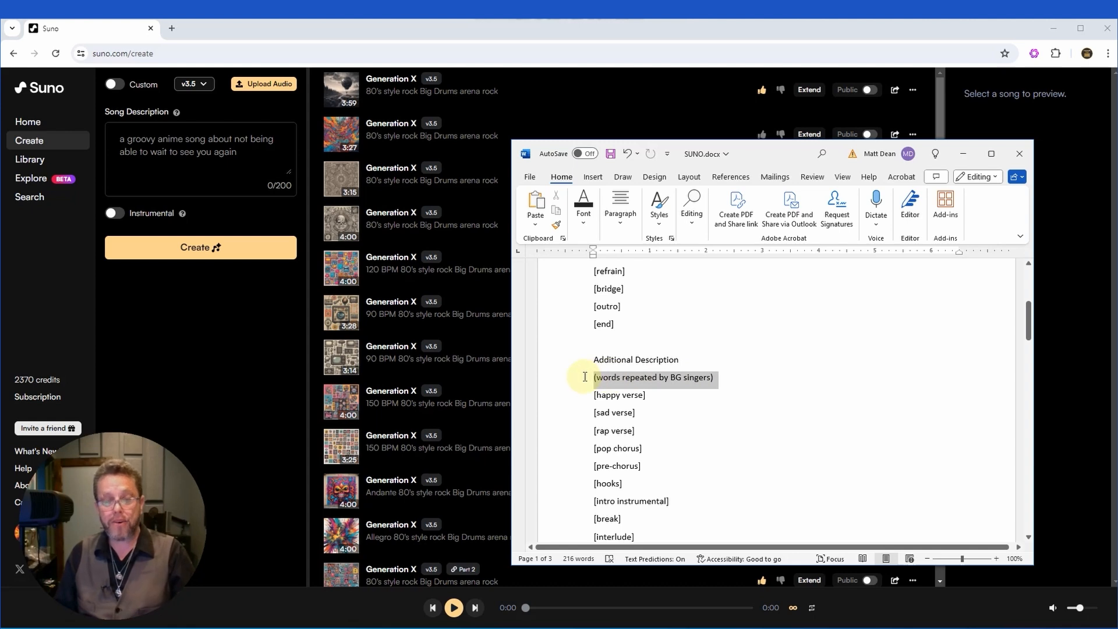
left_click(729, 376)
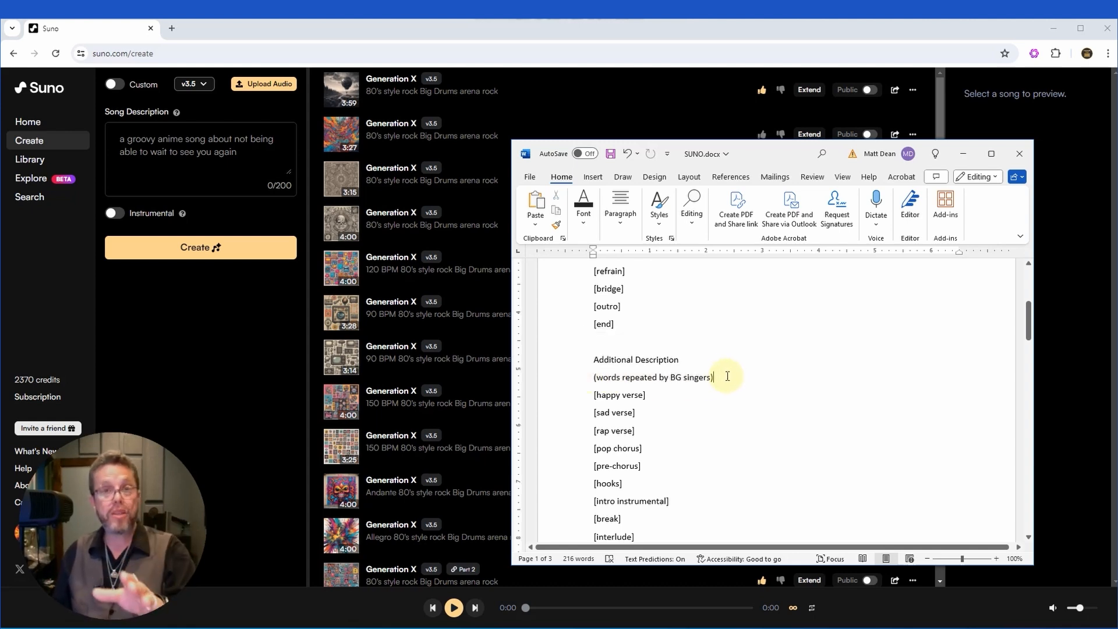
left_click_drag(666, 395, 574, 394)
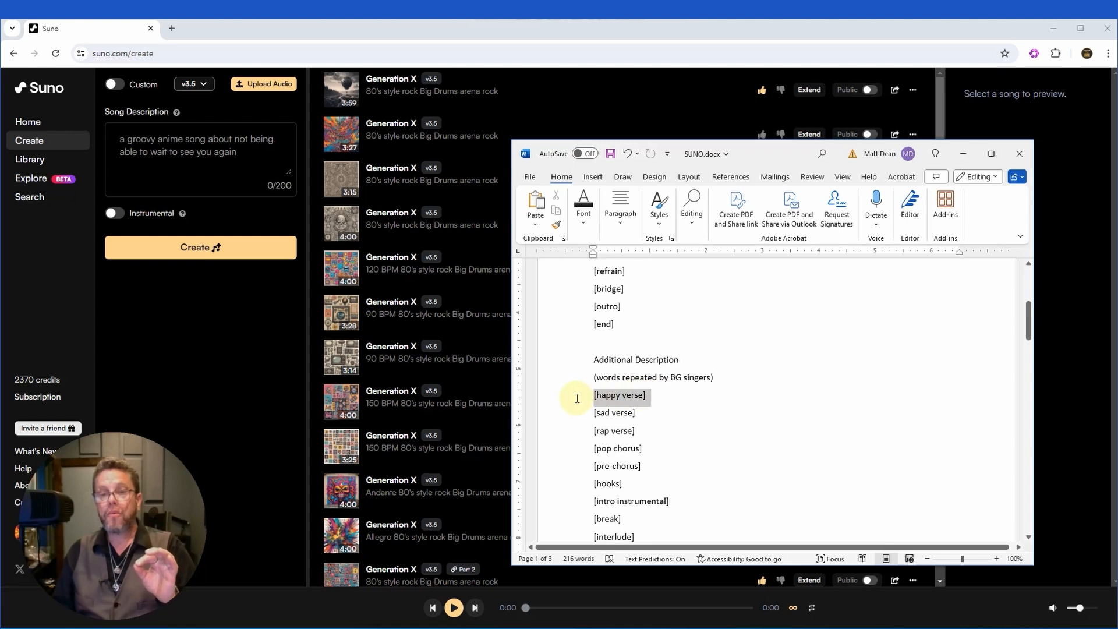
left_click(660, 413)
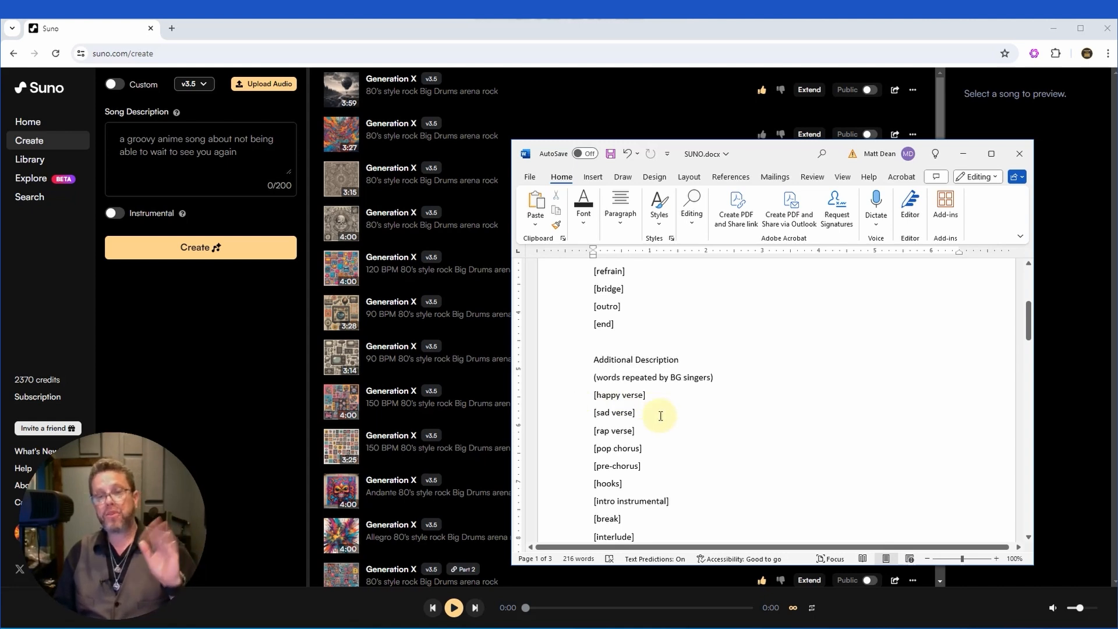
- Read the remaining description tags and the time signature notes, and move the document off the screen
scroll(660, 416, "down", 1)
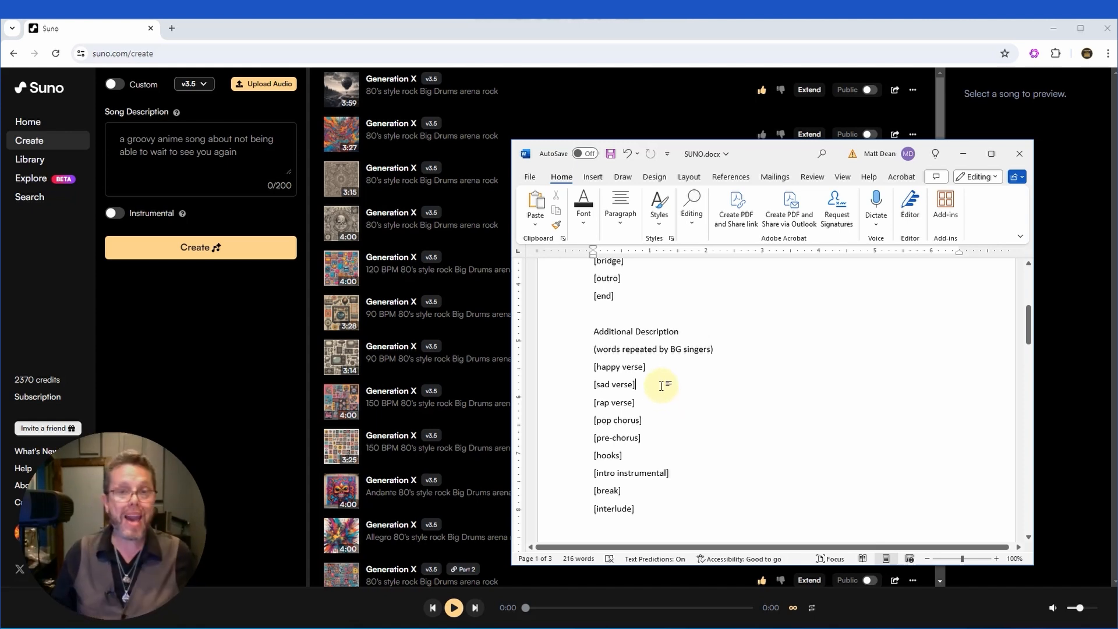
scroll(707, 357, "down", 2)
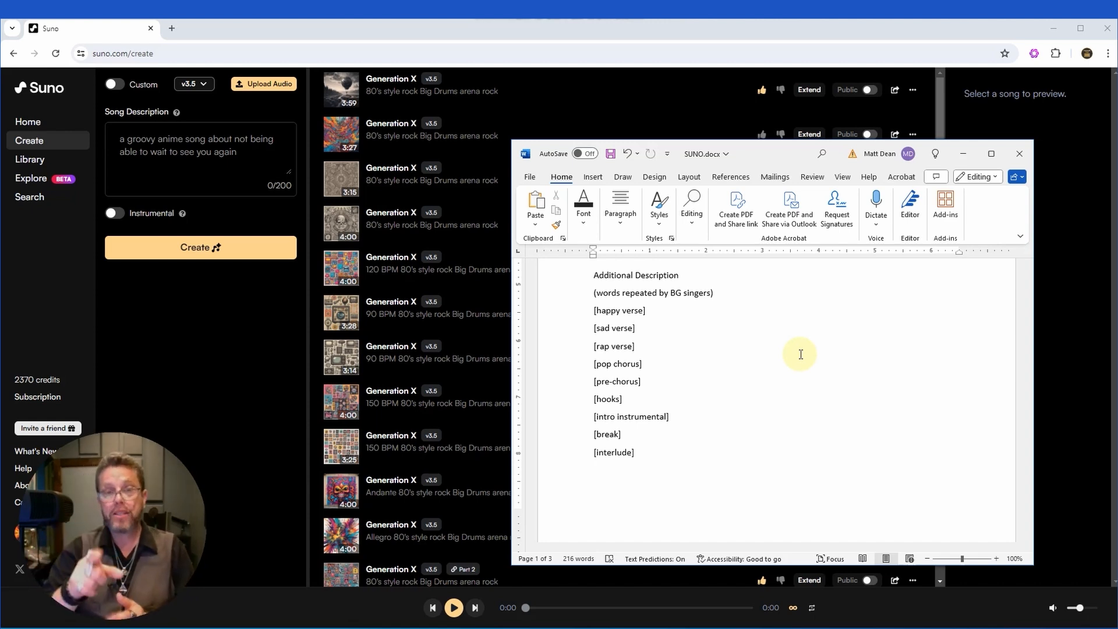
scroll(800, 354, "down", 10)
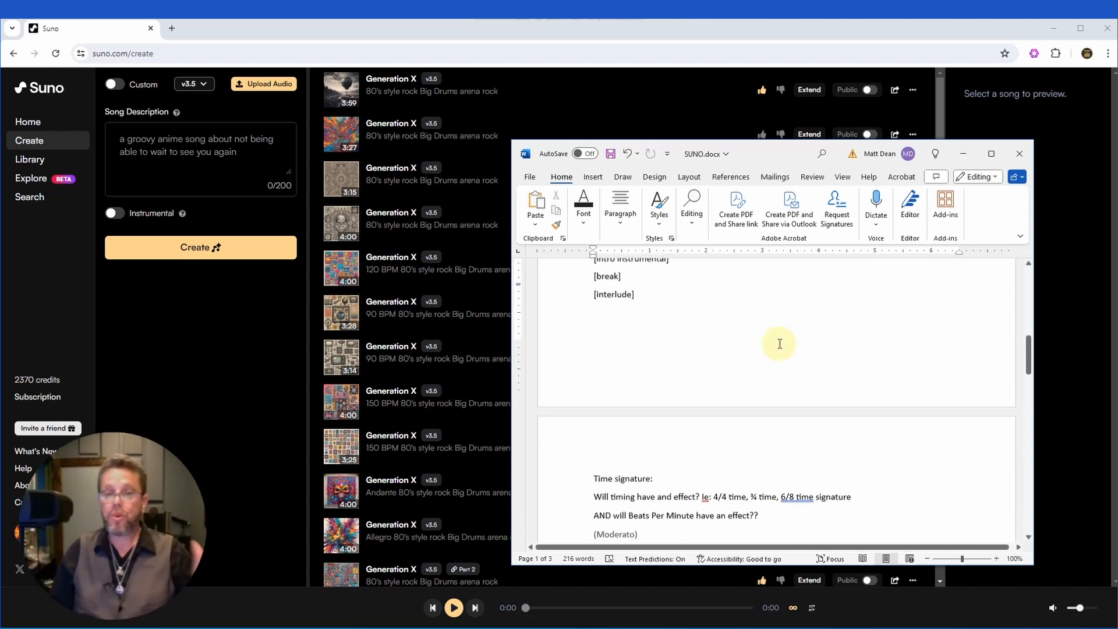
scroll(781, 345, "up", 1)
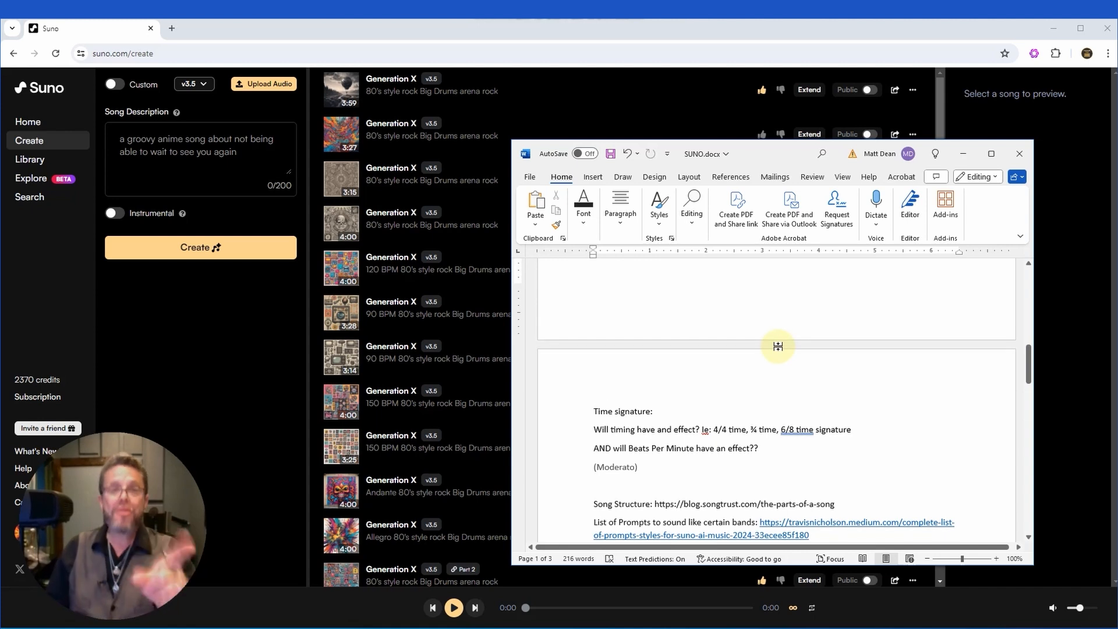
scroll(781, 347, "up", 1)
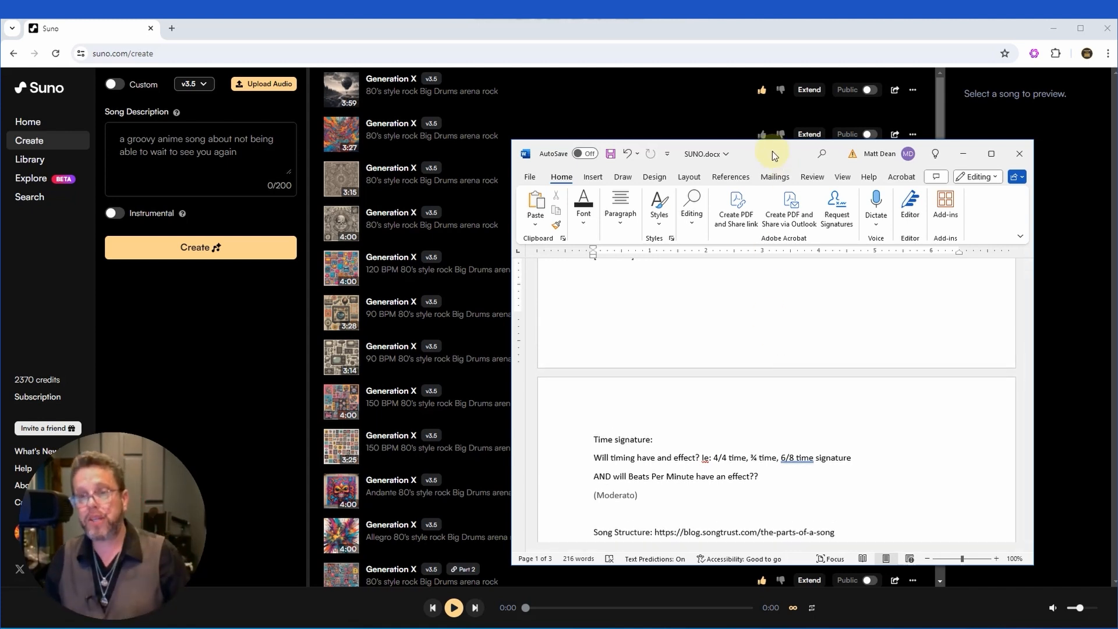
left_click_drag(771, 155, 1117, 154)
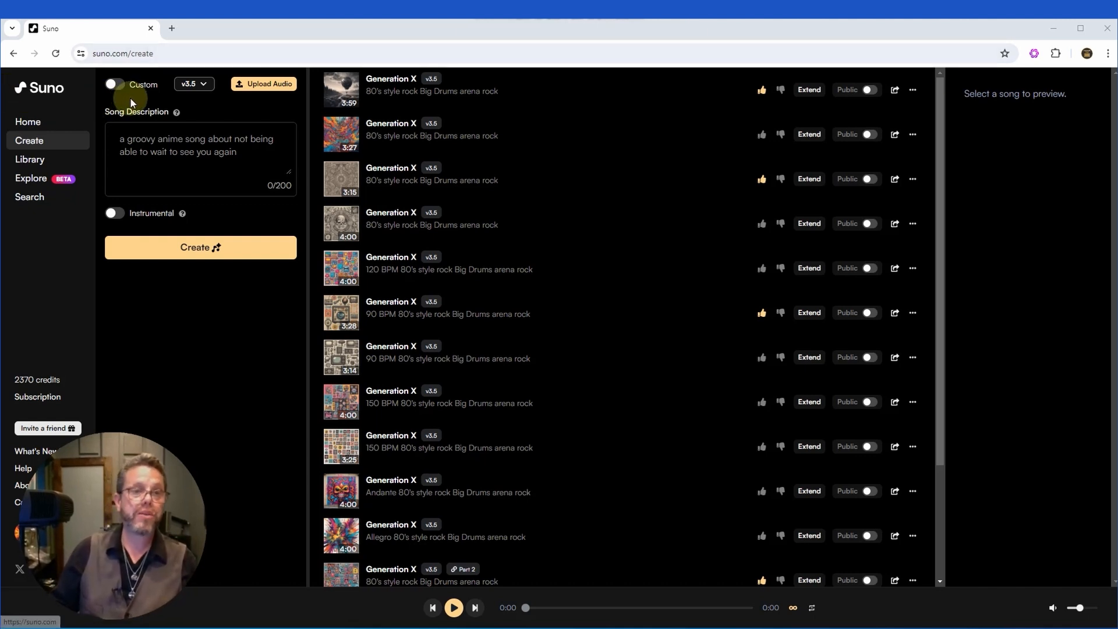
- Turn on Custom mode and set the style of music to "80's style rock Big Drums arena rock"
left_click(115, 86)
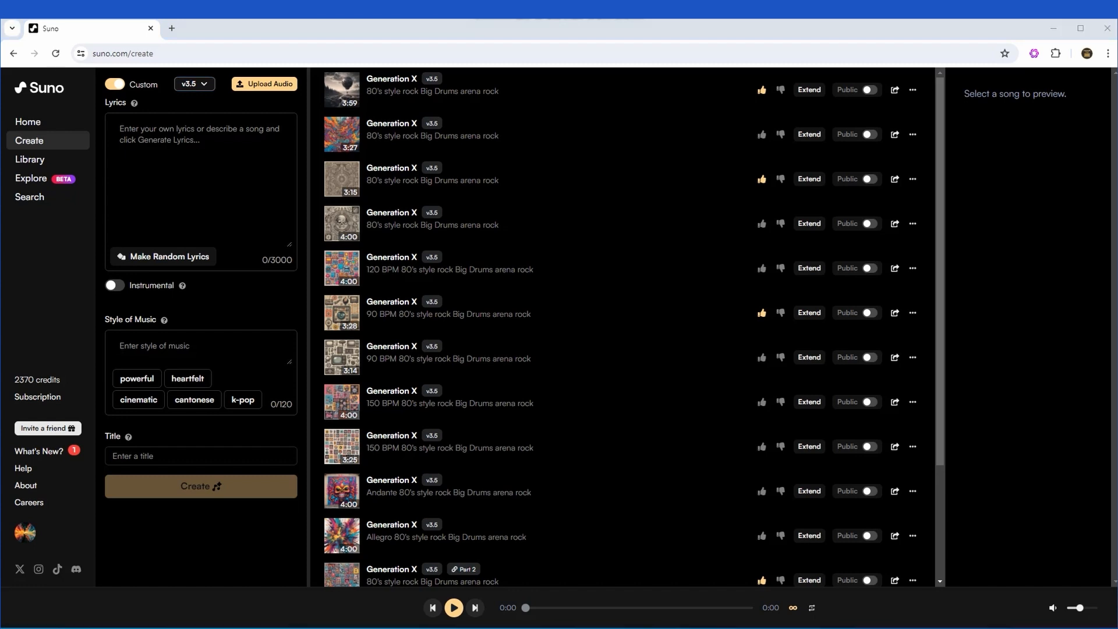
left_click(210, 340)
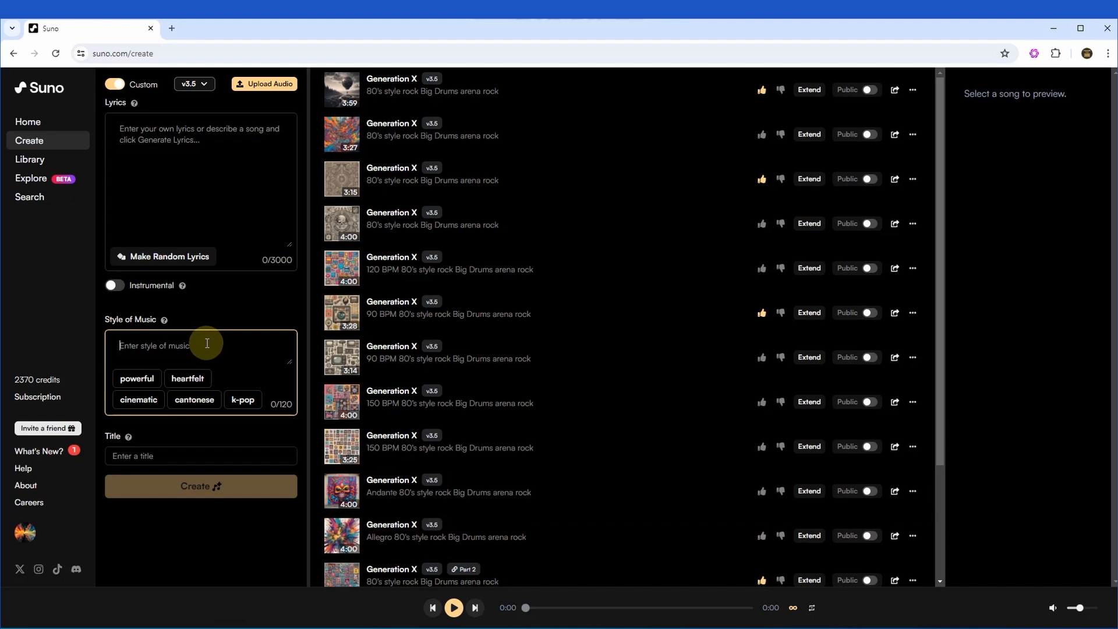
type("80's style rock Big Drums arena rock")
scroll(230, 347, "up", 1)
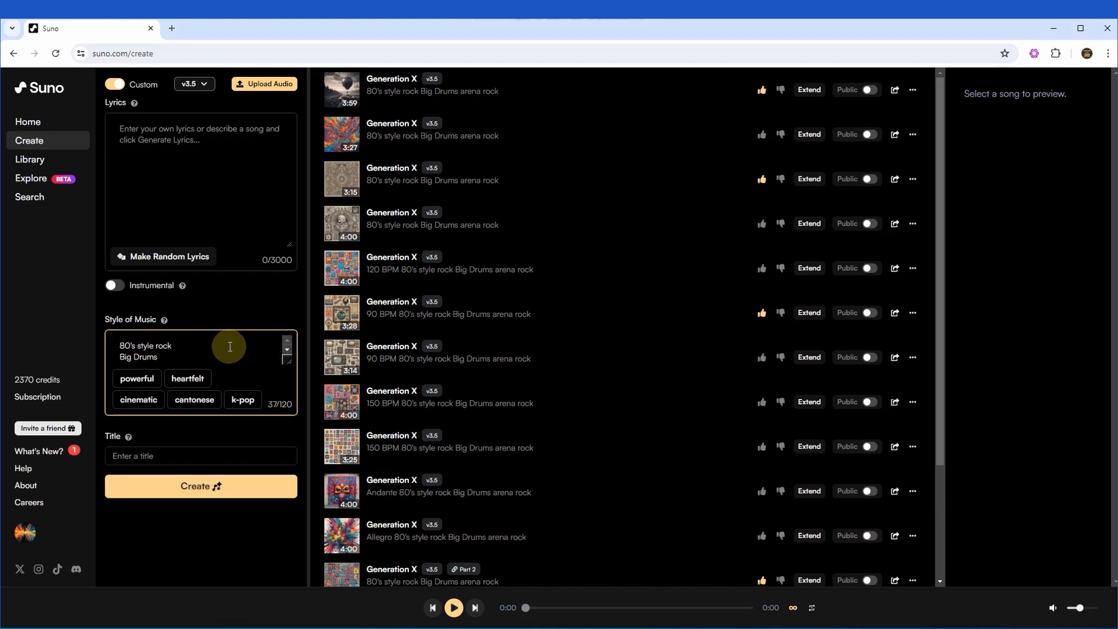
scroll(230, 346, "down", 2)
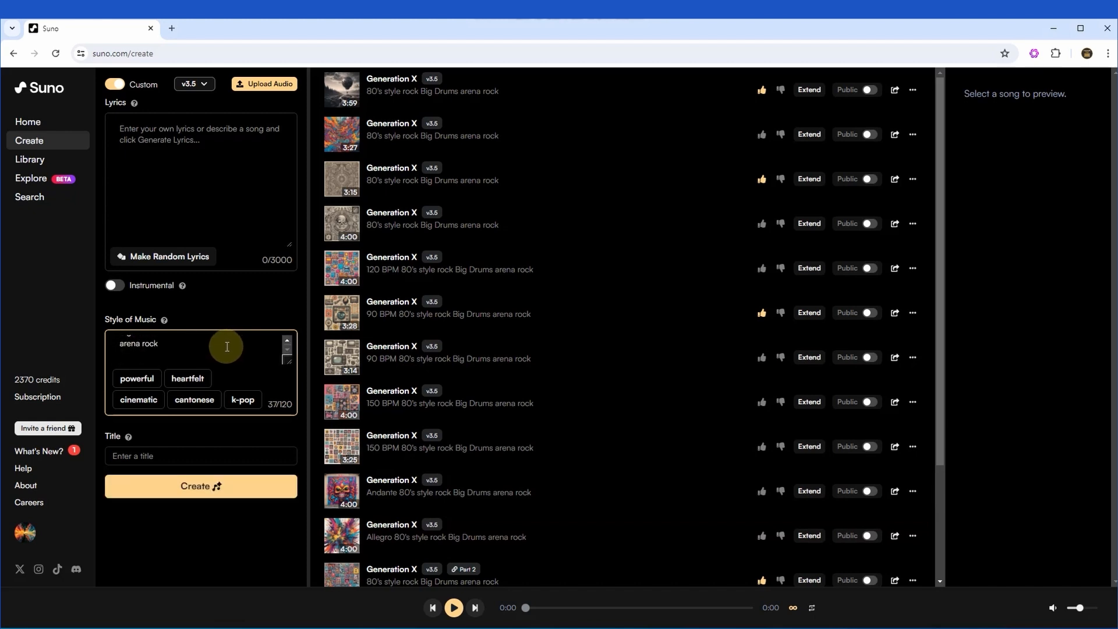
- Paste the prepared lyrics starting with "[heavy drums] [instrumental intro]" into the song's lyrics and review them from the beginning
left_click(197, 149)
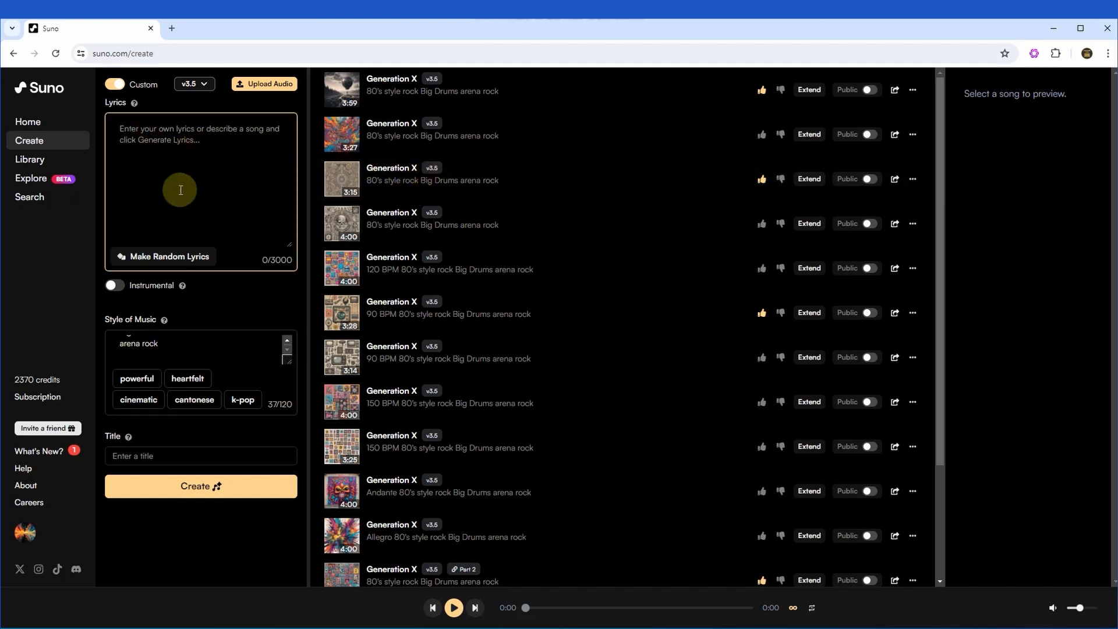
key("alt+Tab")
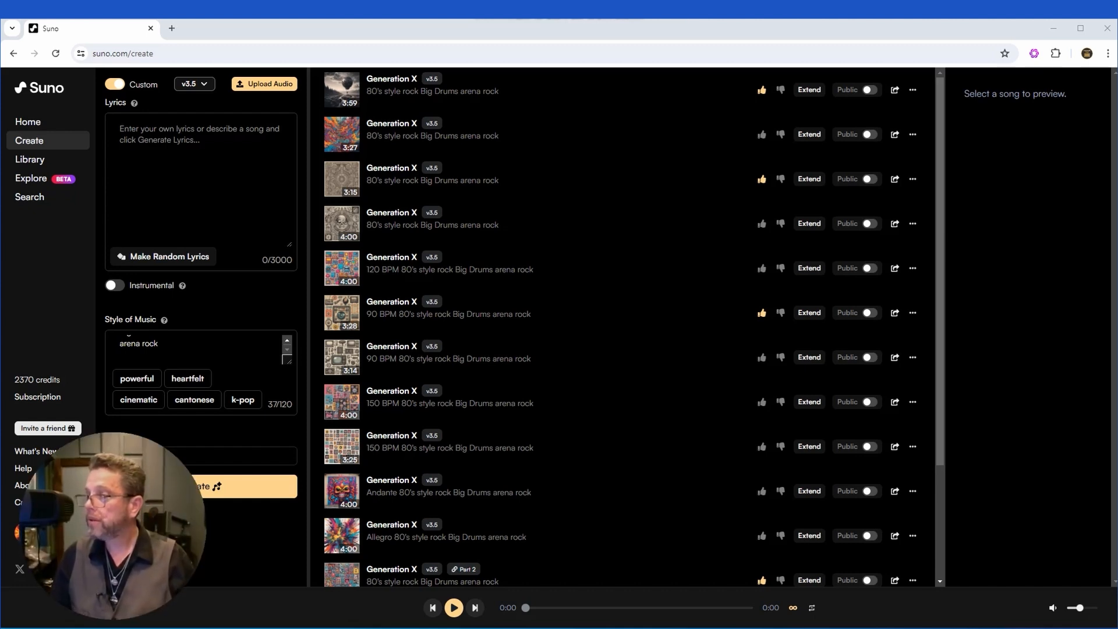
left_click(174, 142)
key("ctrl+v")
left_click_drag(287, 221, 288, 100)
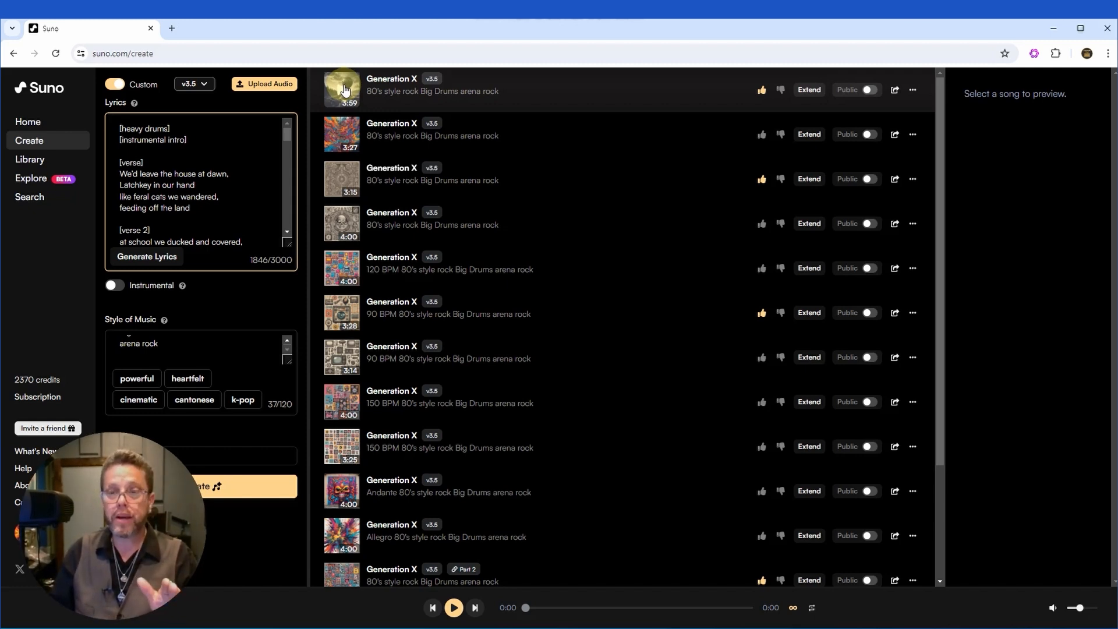
- Play the 3:59 Generation X song while following its lyrics, then pause it
left_click(345, 89)
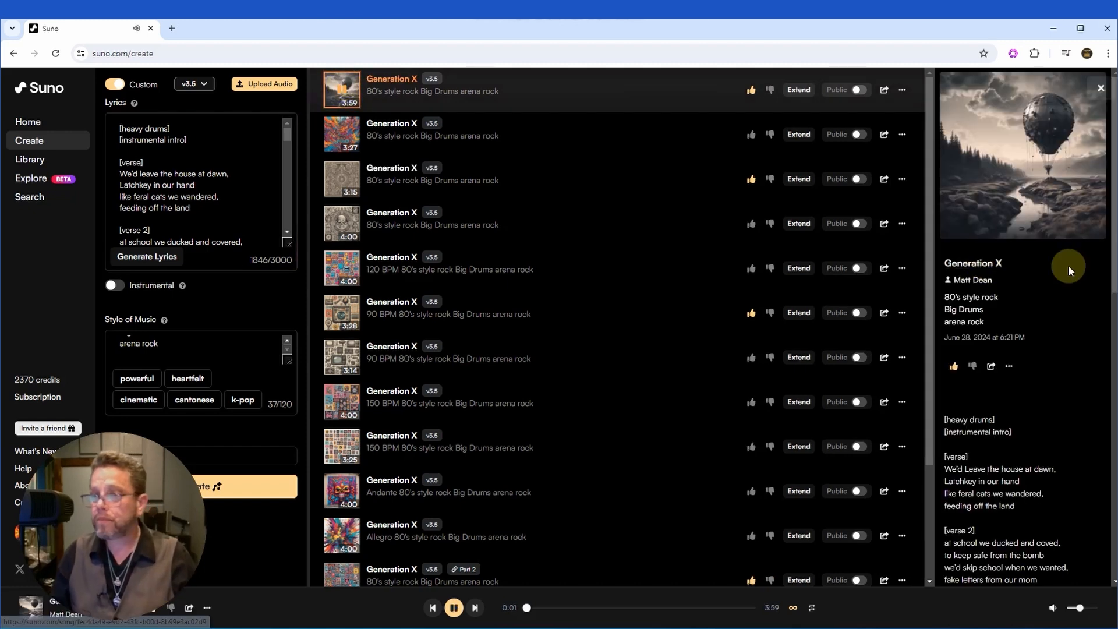
scroll(1113, 308, "down", 1)
left_click_drag(1114, 308, 1114, 396)
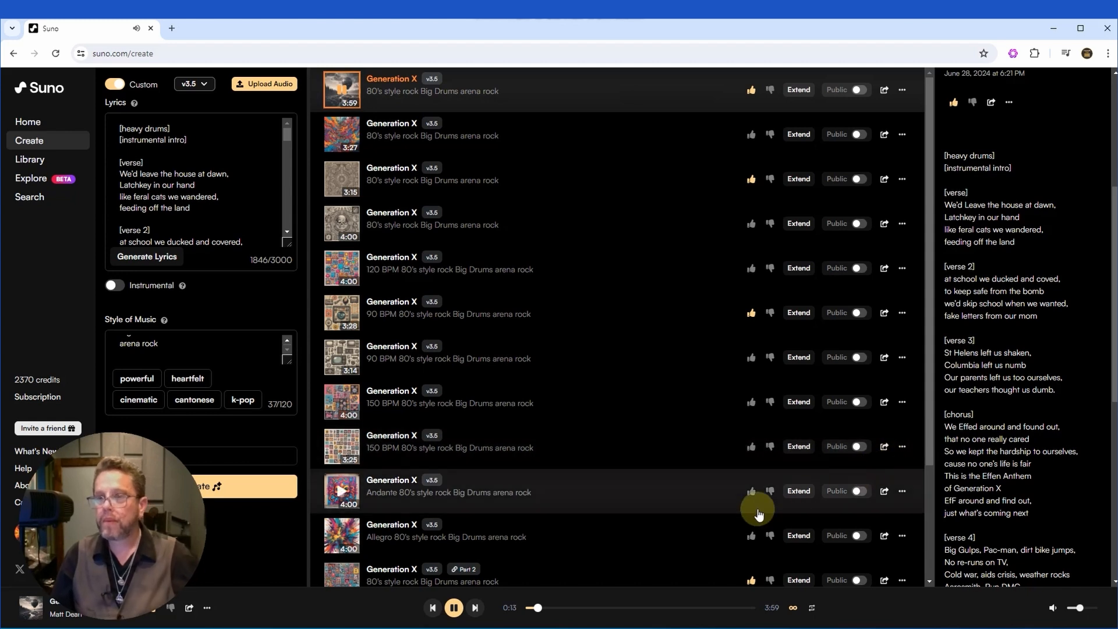
left_click(454, 609)
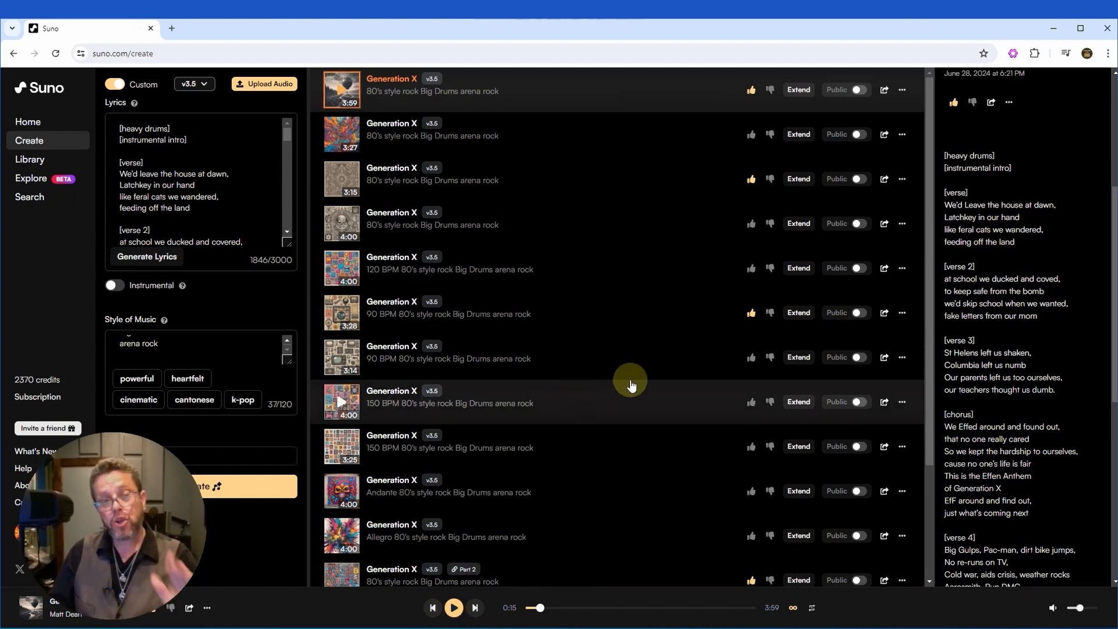
- Look through the generated songs and play the 2:00 Generation X Part 2 version while following its lyrics
scroll(634, 387, "down", 1)
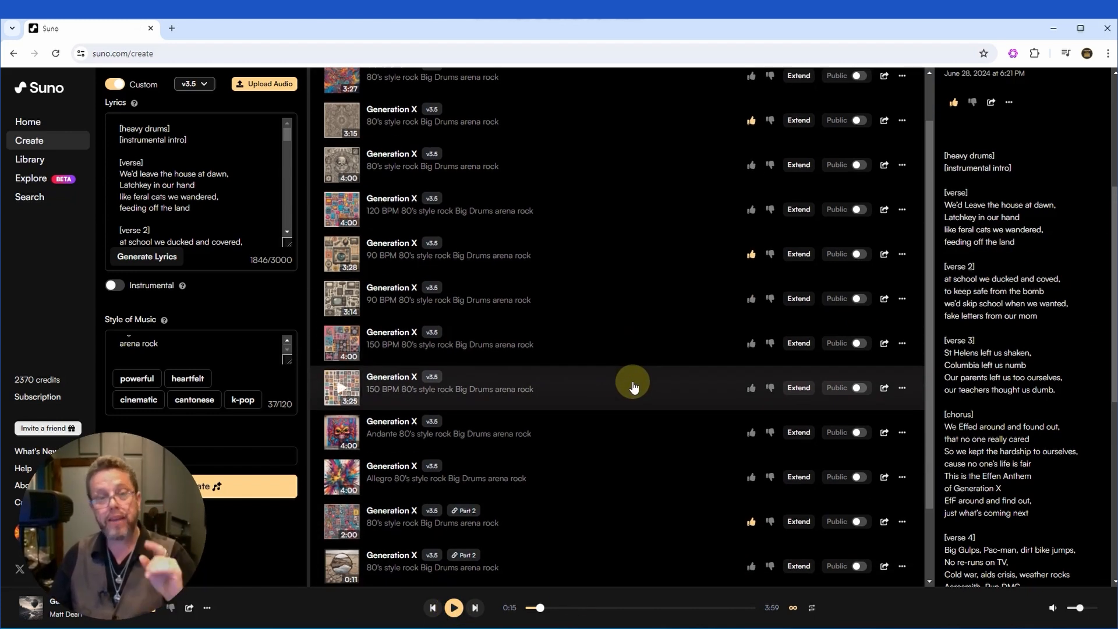
scroll(635, 388, "down", 1)
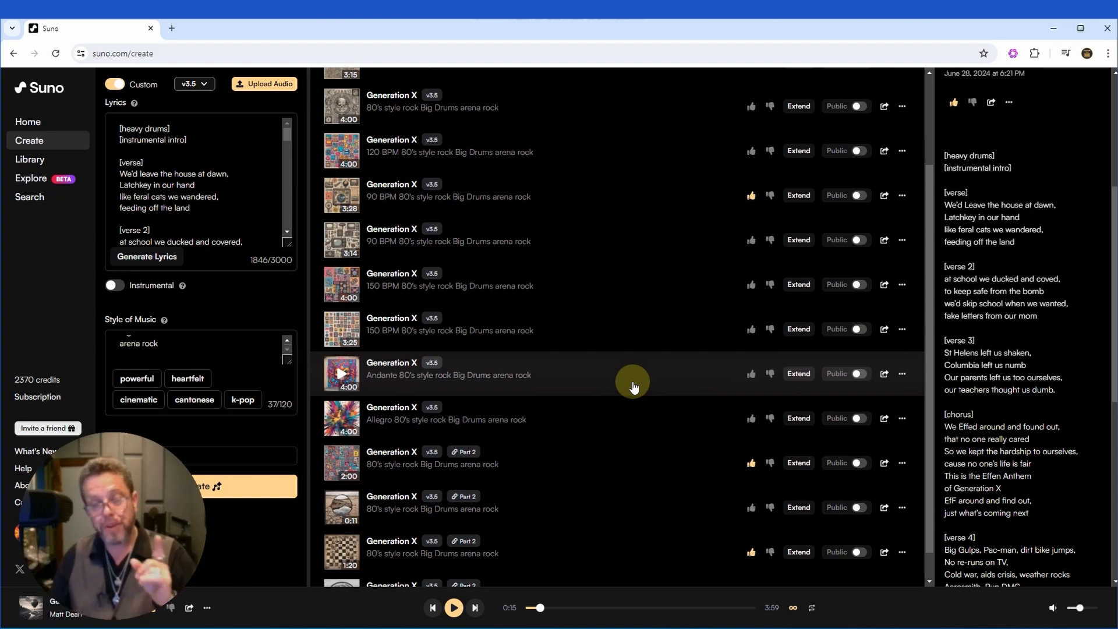
scroll(626, 387, "up", 2)
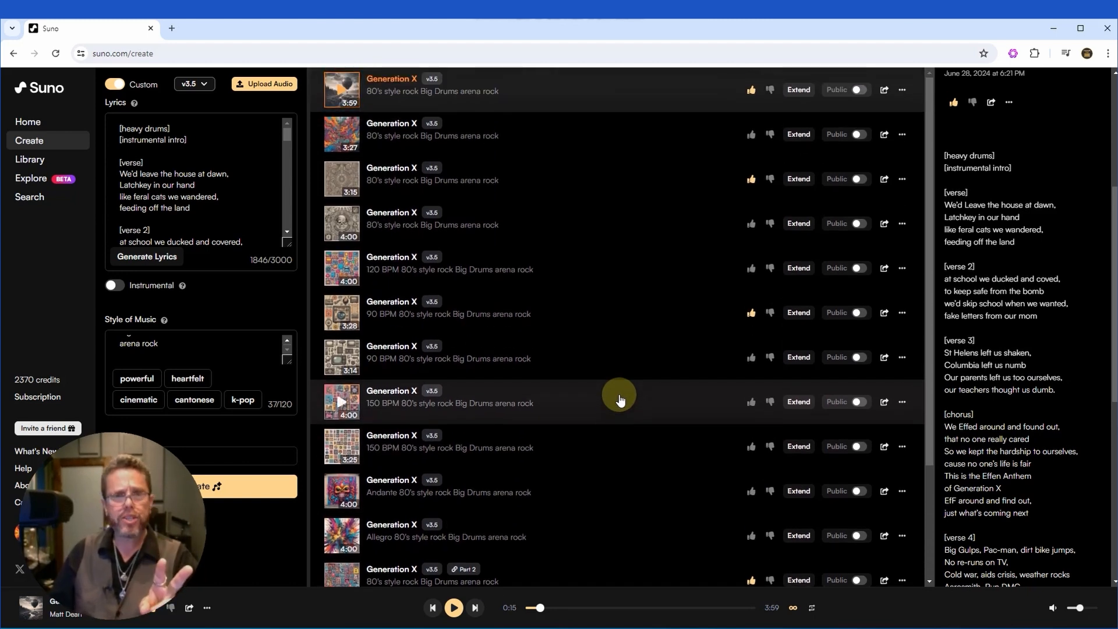
scroll(620, 399, "down", 3)
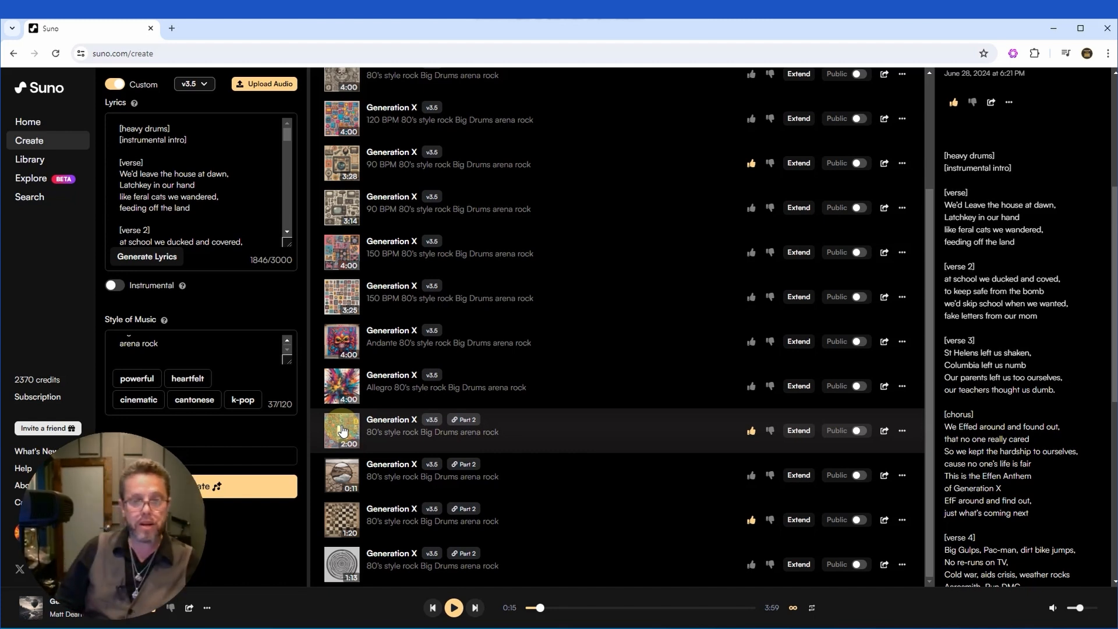
left_click(343, 430)
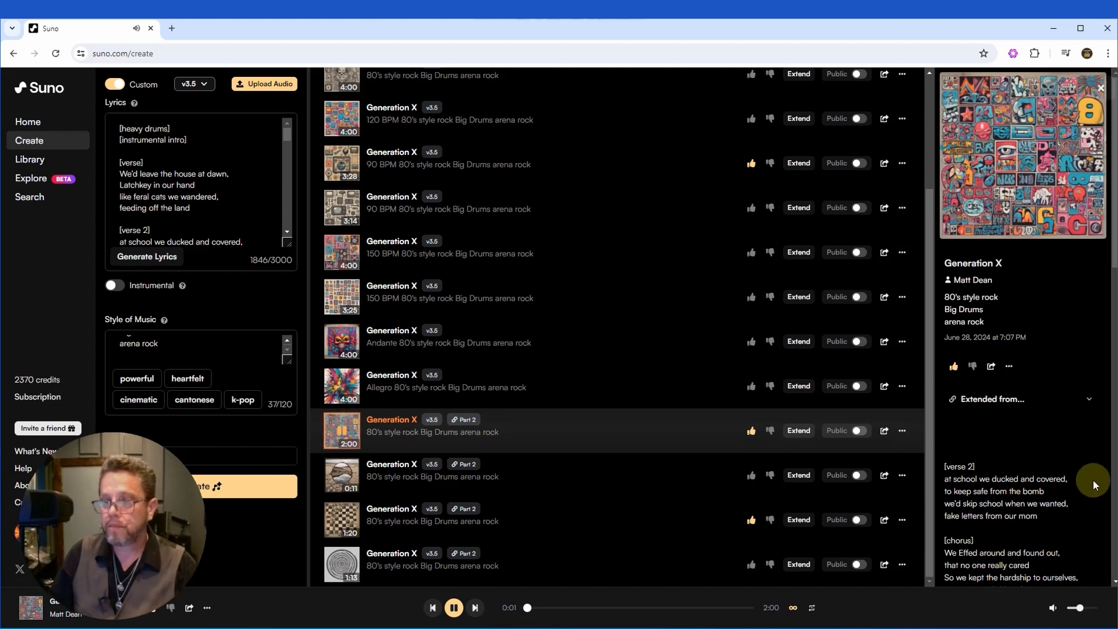
scroll(1068, 453, "down", 1)
scroll(1068, 453, "down", 1)
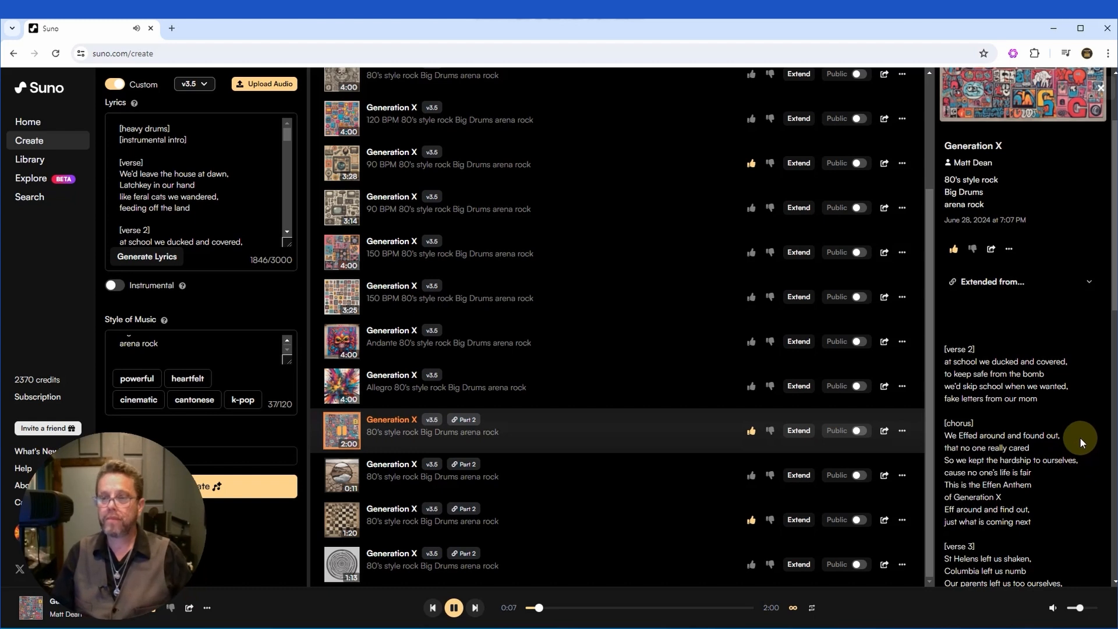
- Pause the 2:00 Generation X Part 2 version and play the 3:59 Generation X song from about 0:20
scroll(1080, 435, "down", 2)
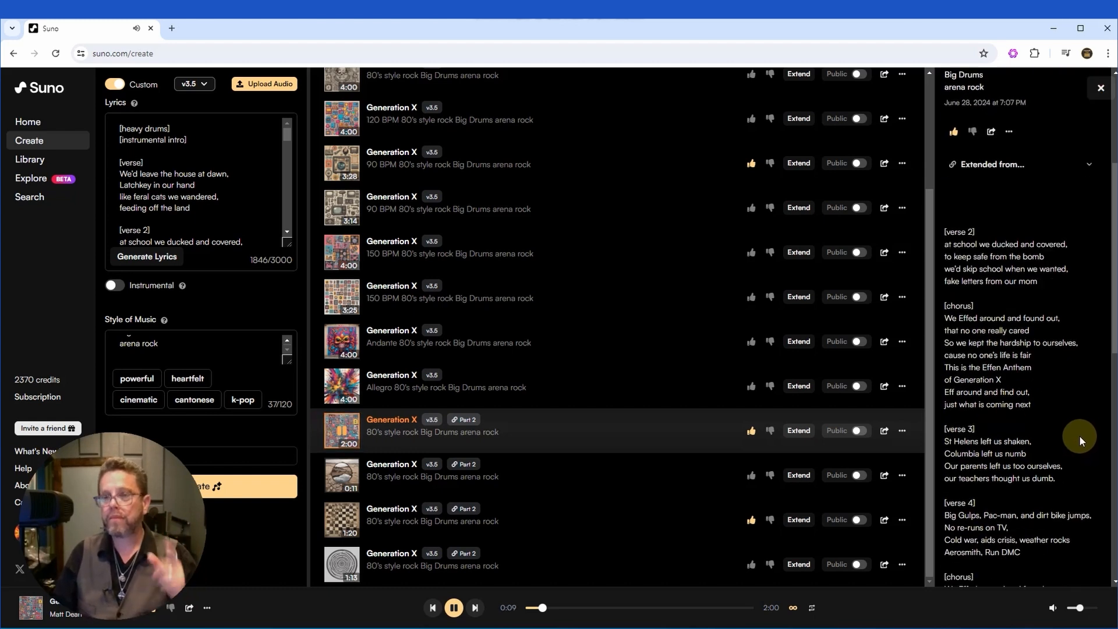
left_click(455, 609)
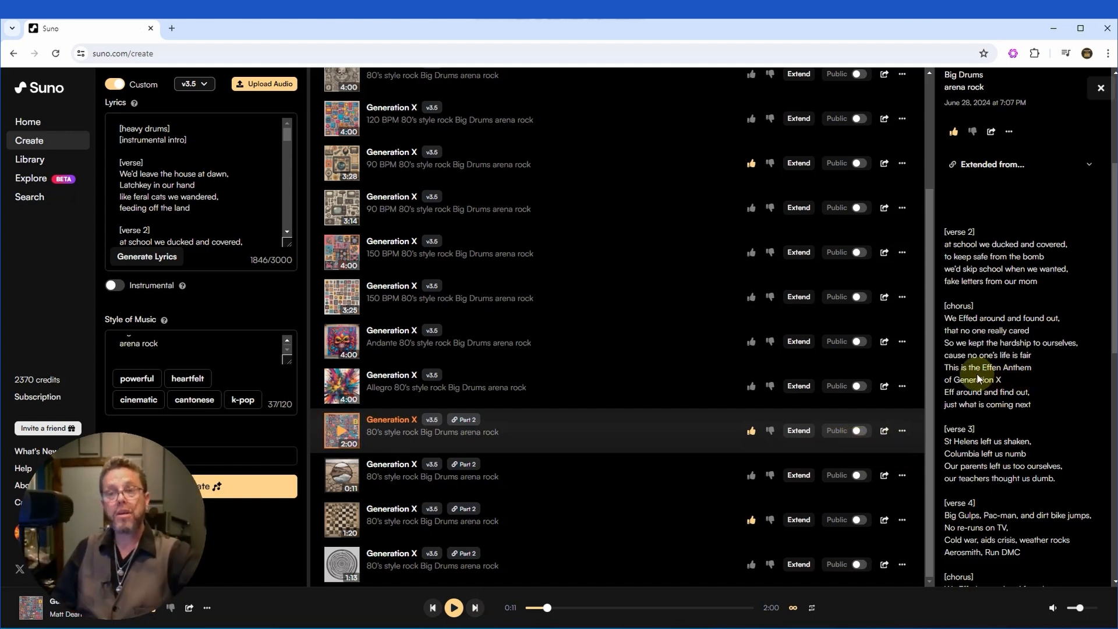
scroll(668, 469, "up", 3)
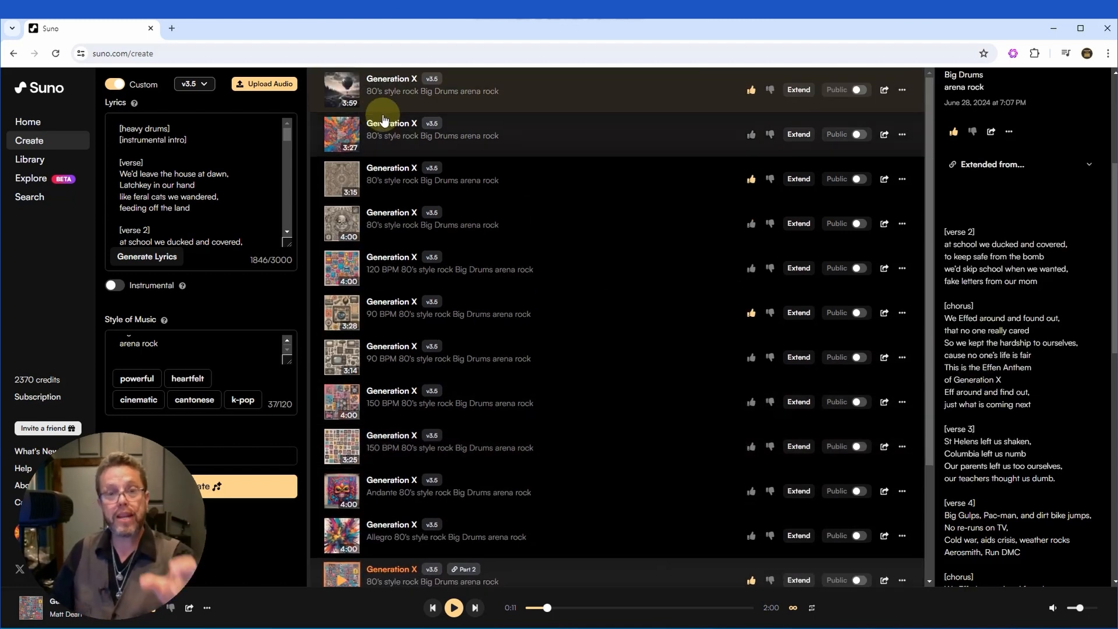
left_click(344, 91)
left_click(544, 607)
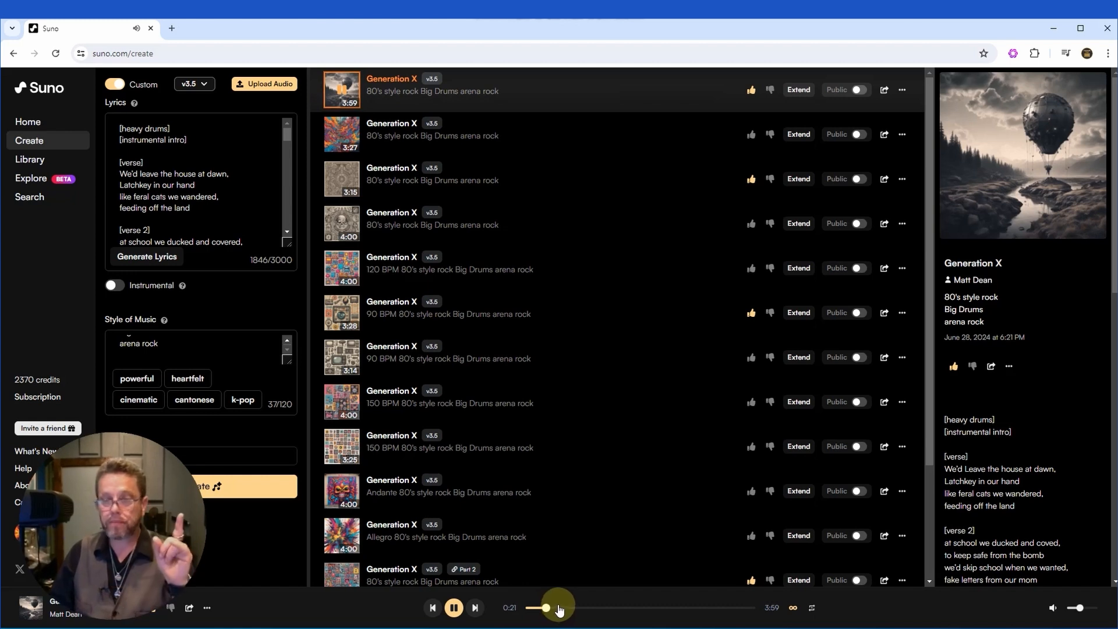
- Follow the 3:59 song's lyrics from the opening verses through the first chorus and pause playback
scroll(1052, 300, "down", 5)
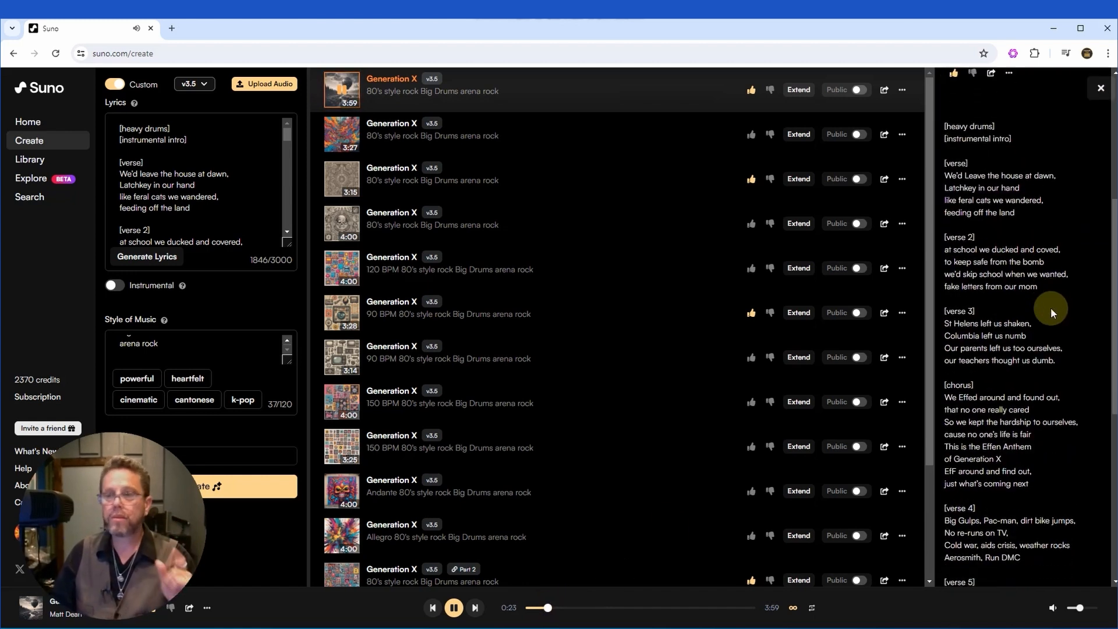
scroll(1050, 311, "down", 1)
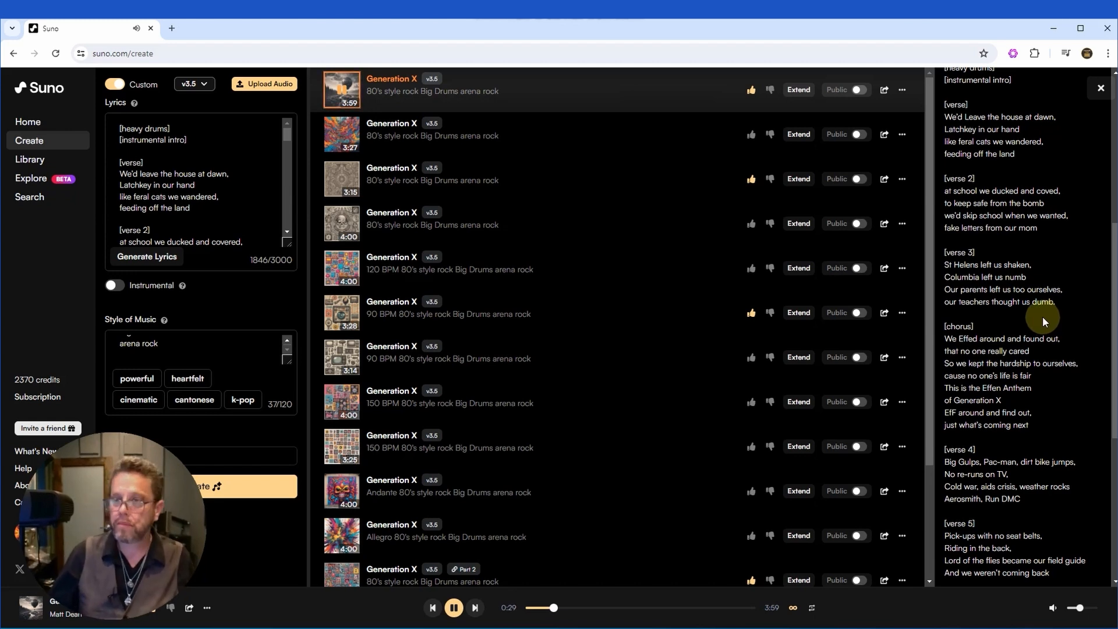
scroll(980, 351, "down", 1)
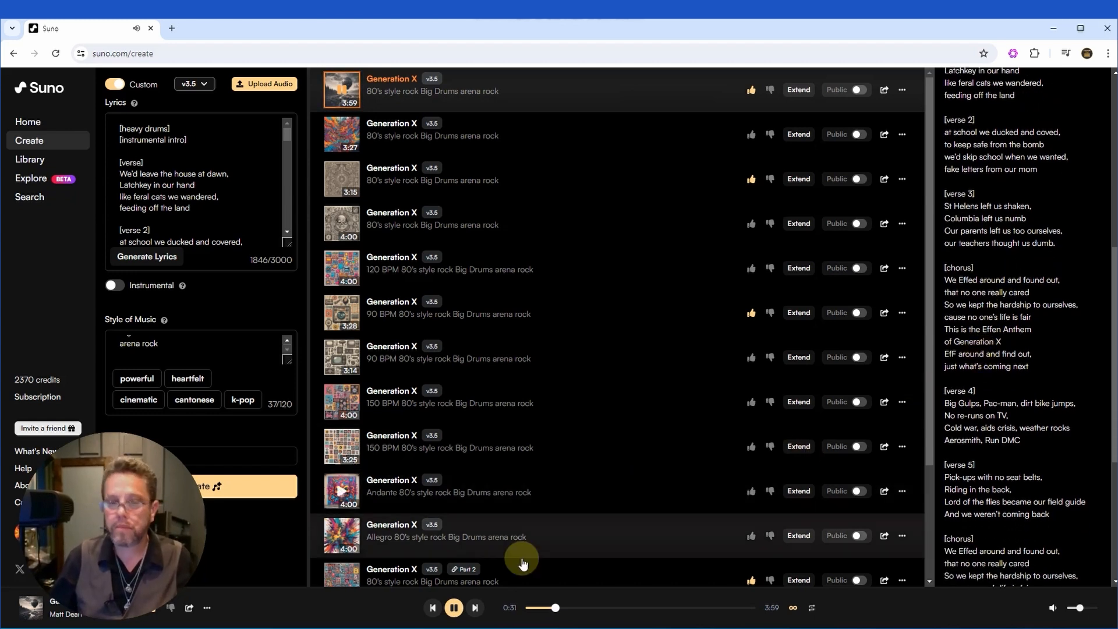
scroll(955, 460, "down", 1)
left_click(454, 607)
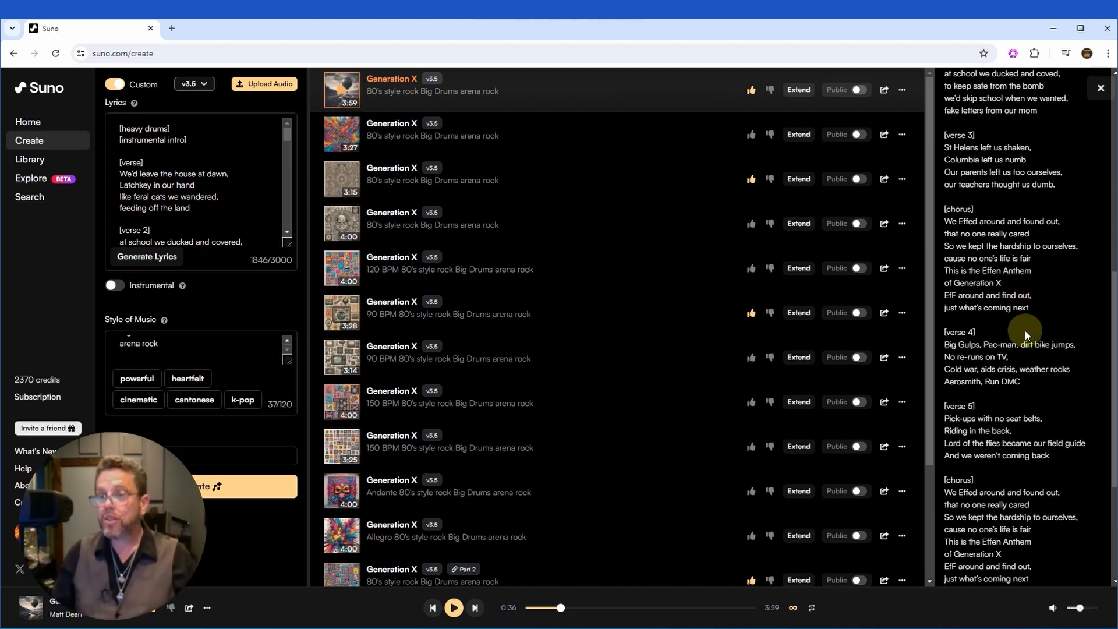
- Review the 3:59 song's lyric structure from the "[heavy drums]" tag through the bridge and final chorus
scroll(1020, 333, "down", 1)
scroll(1034, 339, "up", 5)
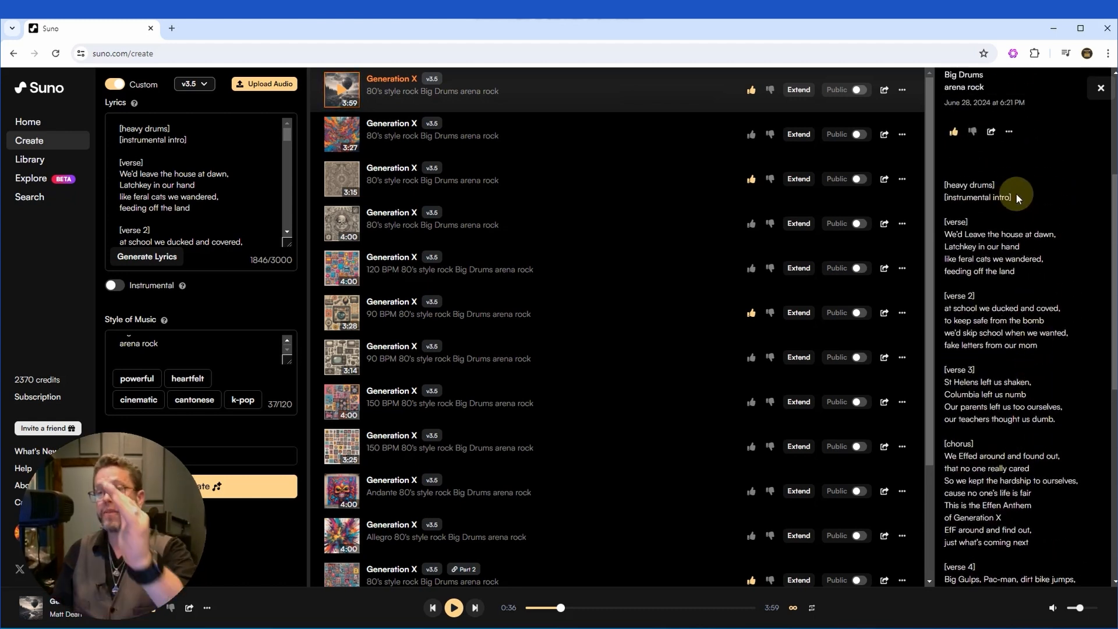
scroll(1028, 193, "down", 3)
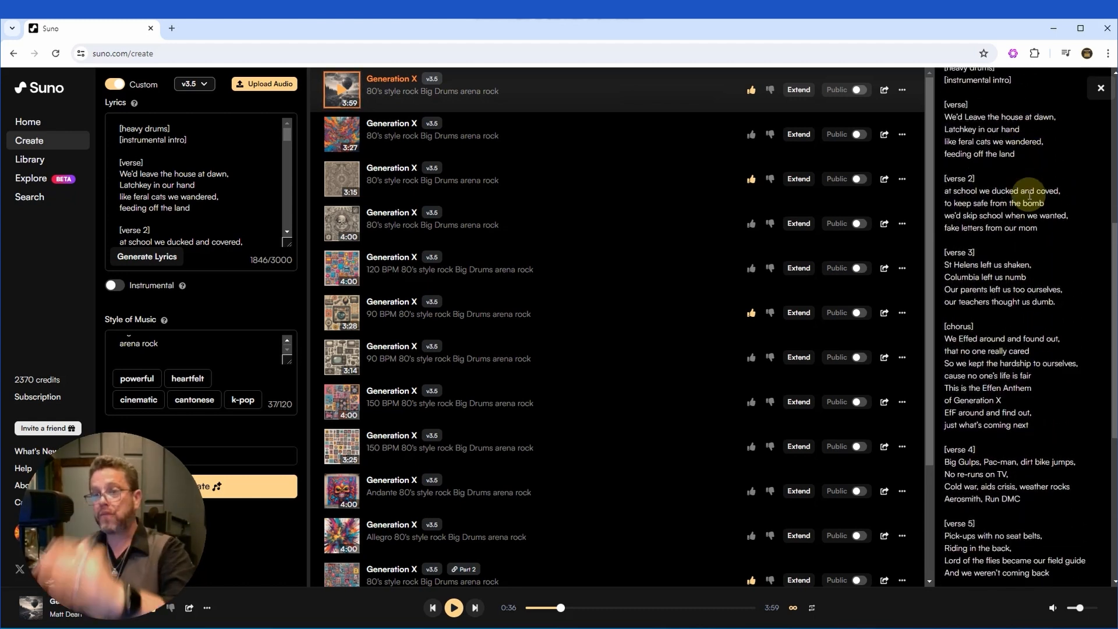
scroll(1017, 286, "down", 6)
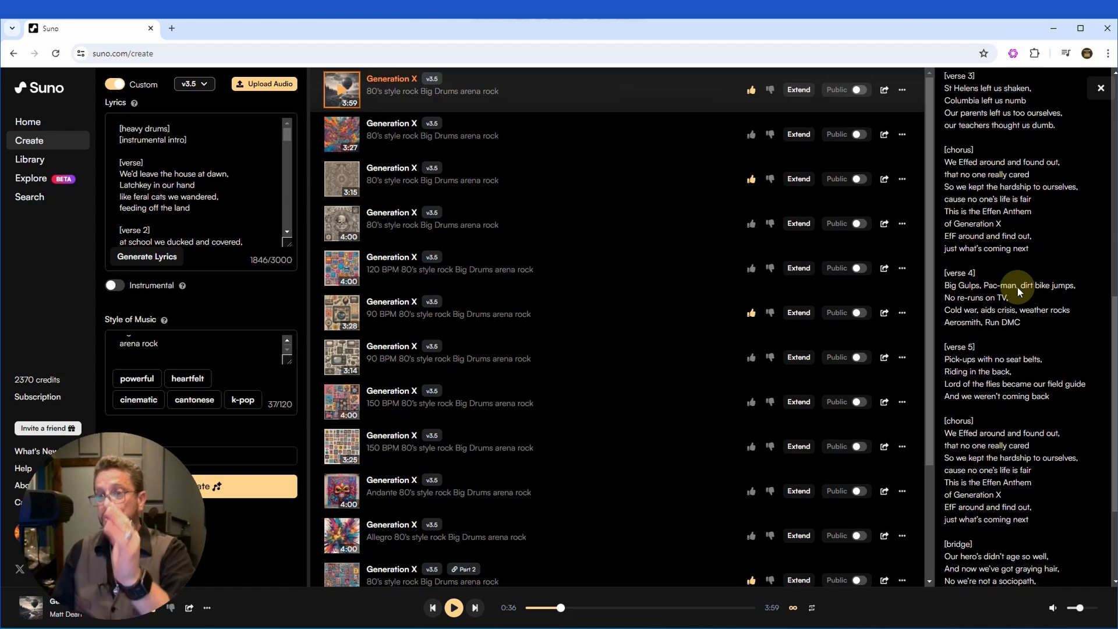
scroll(1017, 288, "down", 3)
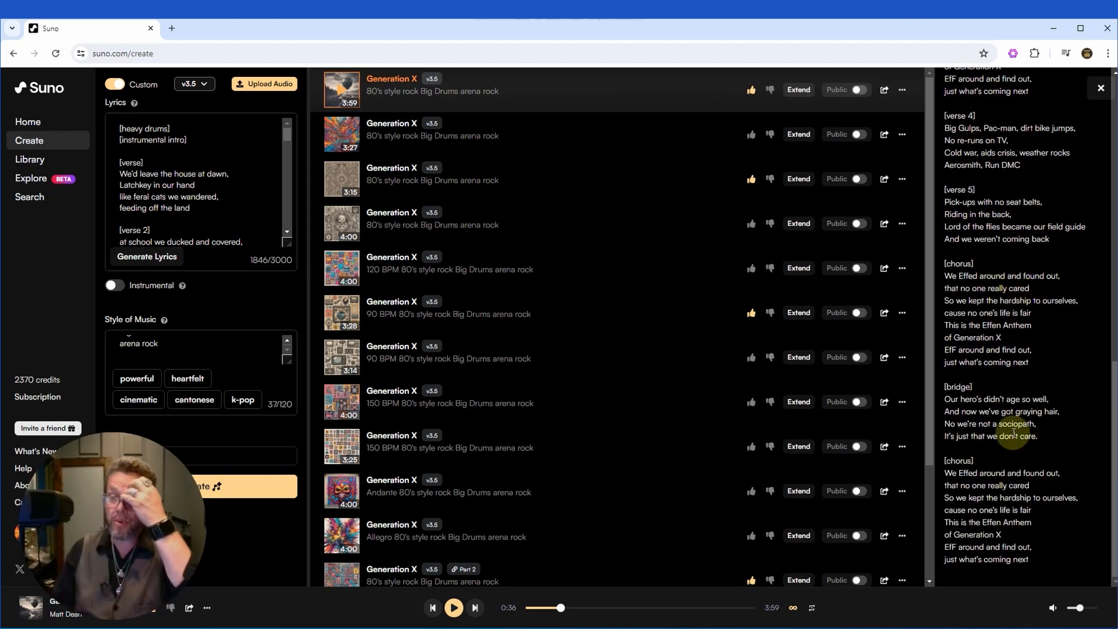
- Play the second half of the 3:59 Generation X song from about its midpoint and pause it at 2:51
left_click(643, 608)
left_click(454, 607)
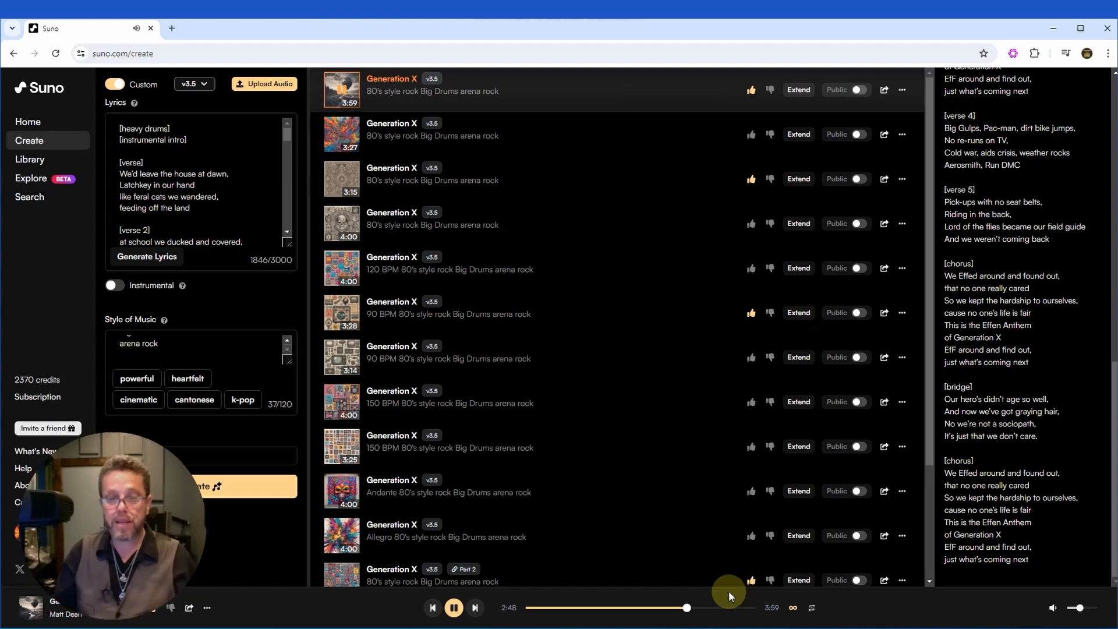
left_click(454, 607)
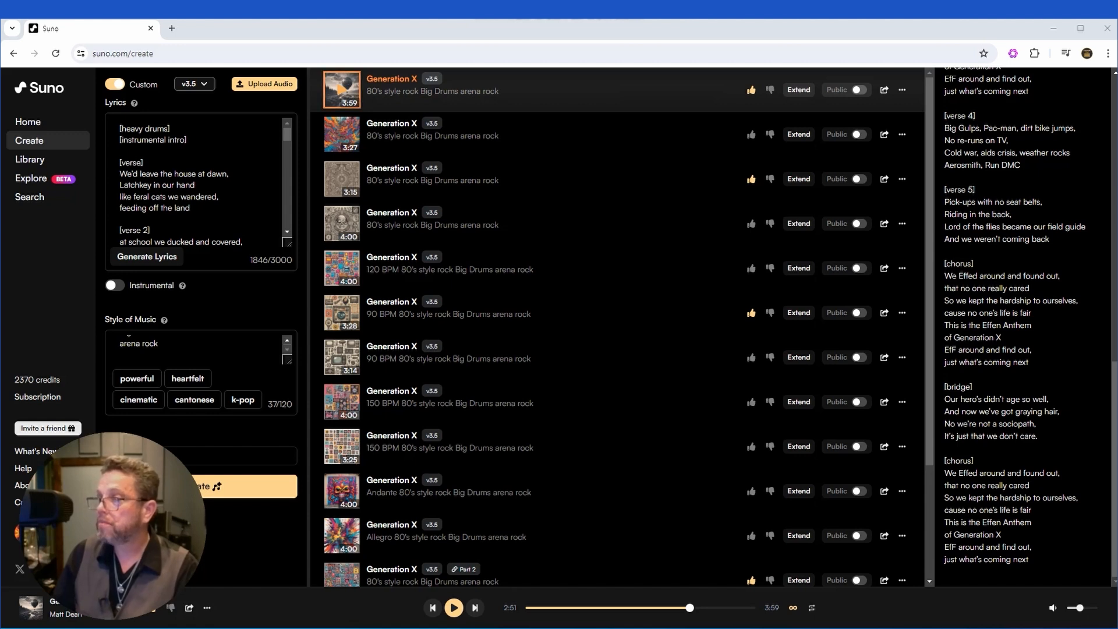
- Show the first chorus in the song's lyrics, check the meta-tag list in Word's SUNO.docx, and return to Suno
left_click_drag(611, 109, 750, 104)
mouse_move(994, 264)
left_mouse_down()
mouse_move(995, 252)
mouse_move(995, 278)
left_mouse_up()
left_click_drag(286, 138, 291, 159)
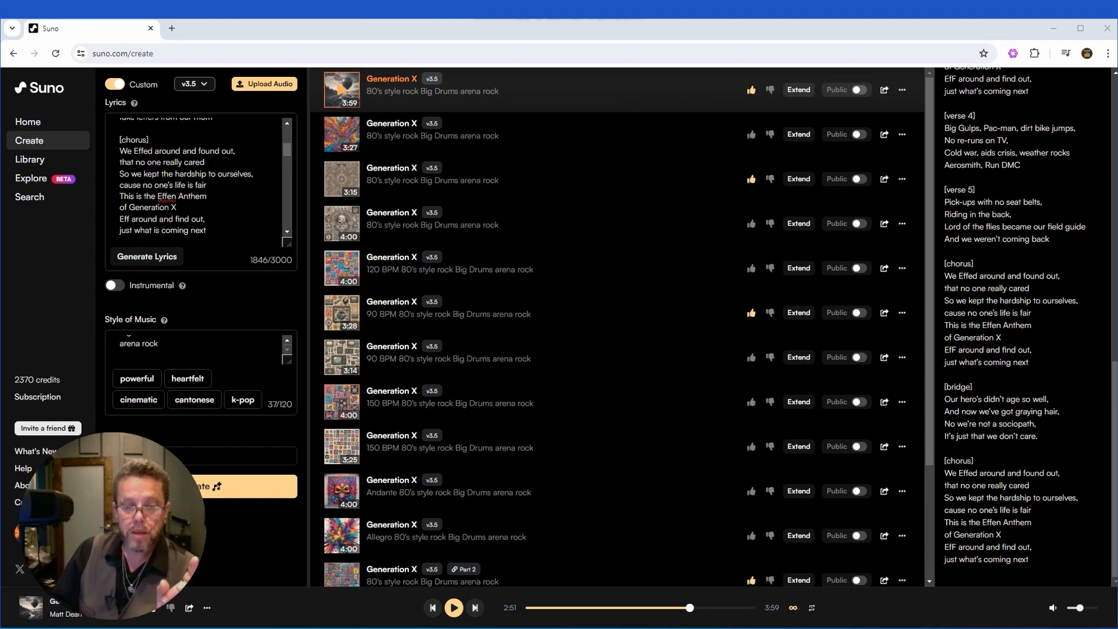
key("alt+Tab")
left_click_drag(741, 96, 890, 126)
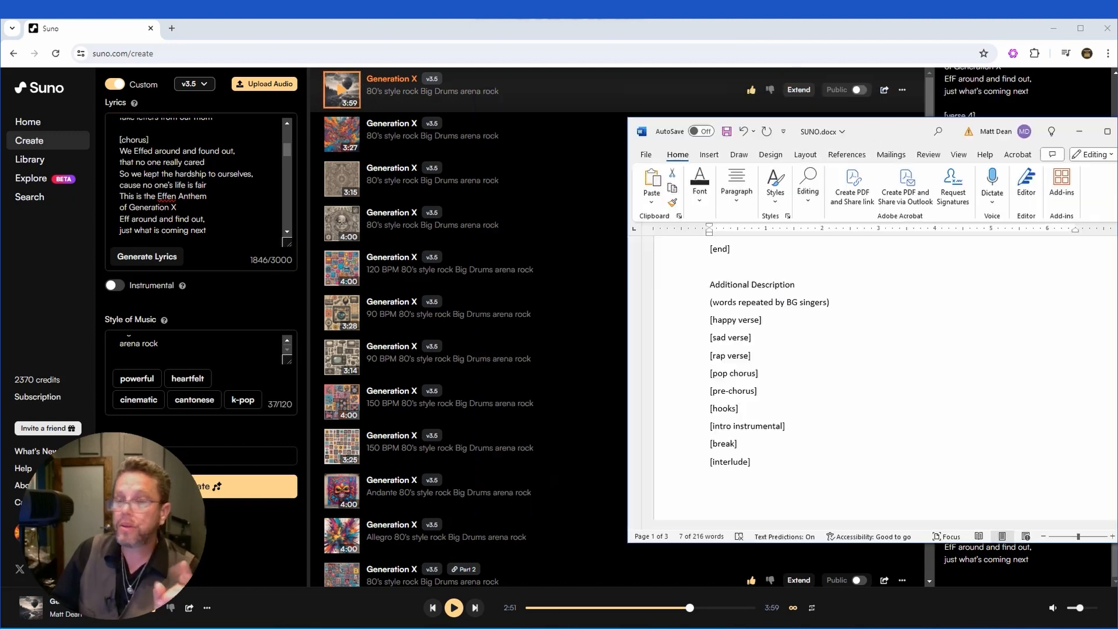
key("alt+Tab")
- Play the 3:15 Generation X version while following its lyrics through the verses and chorus, and pause it at 0:52
scroll(519, 369, "down", 3)
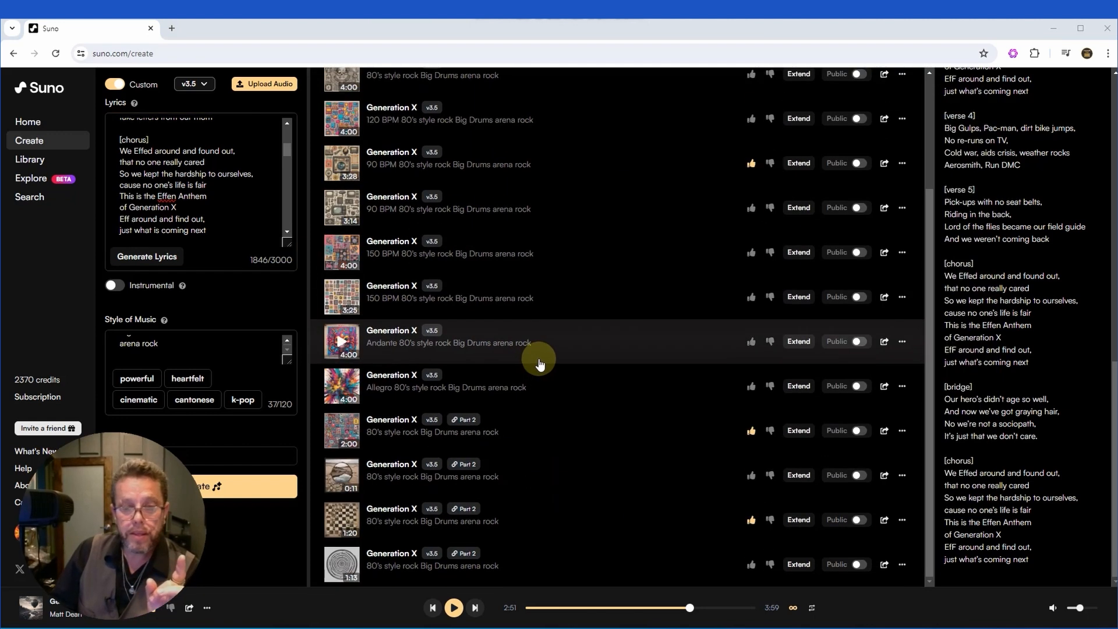
scroll(541, 361, "up", 3)
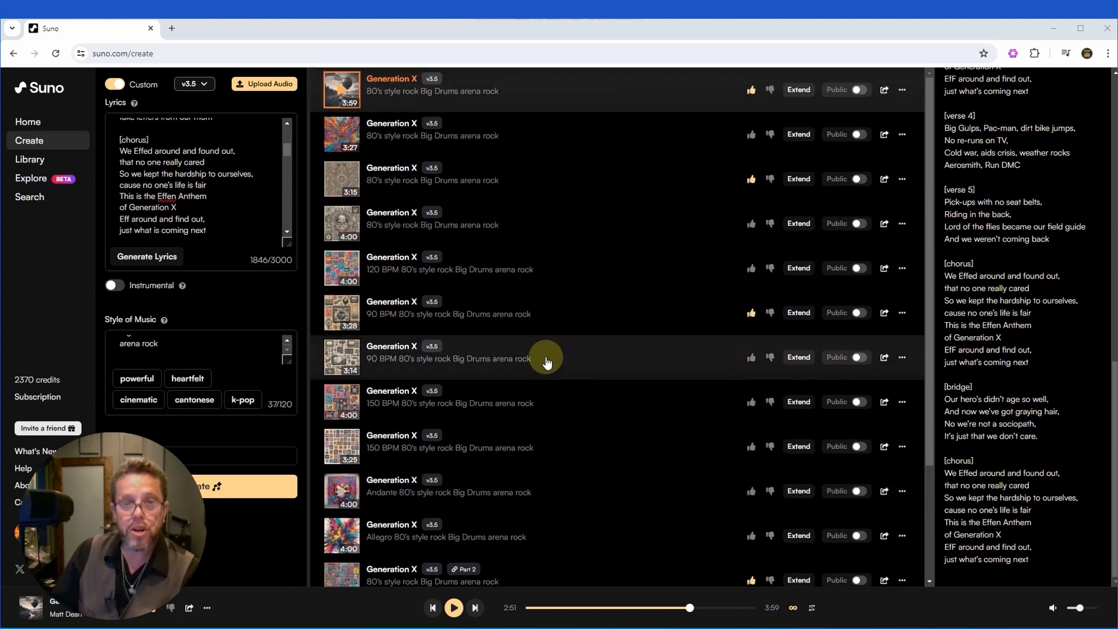
left_click(341, 178)
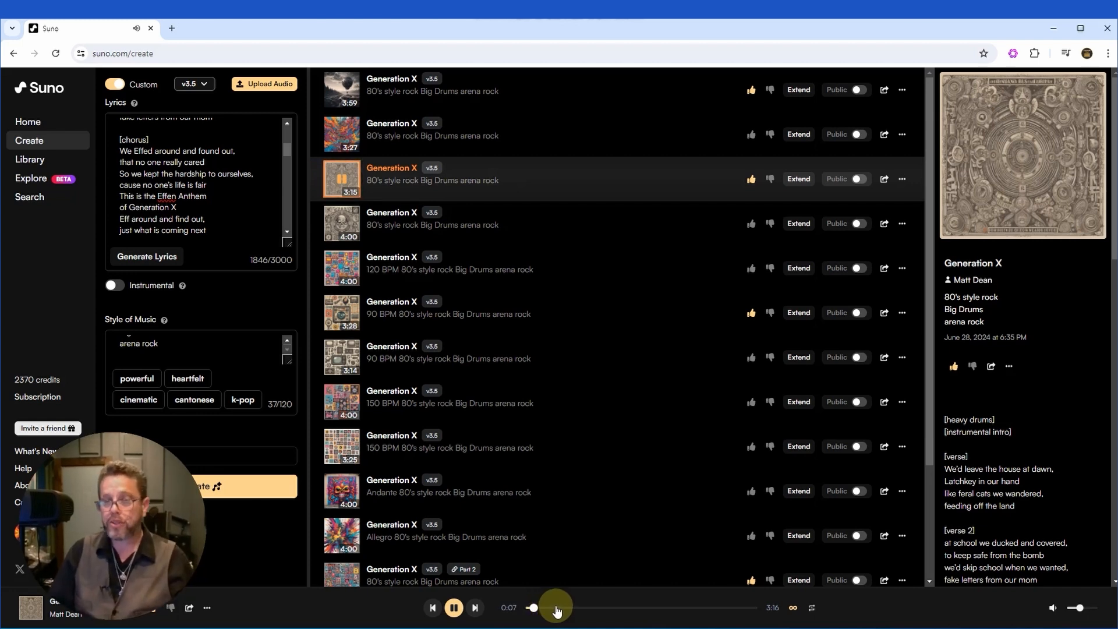
scroll(1062, 405, "down", 4)
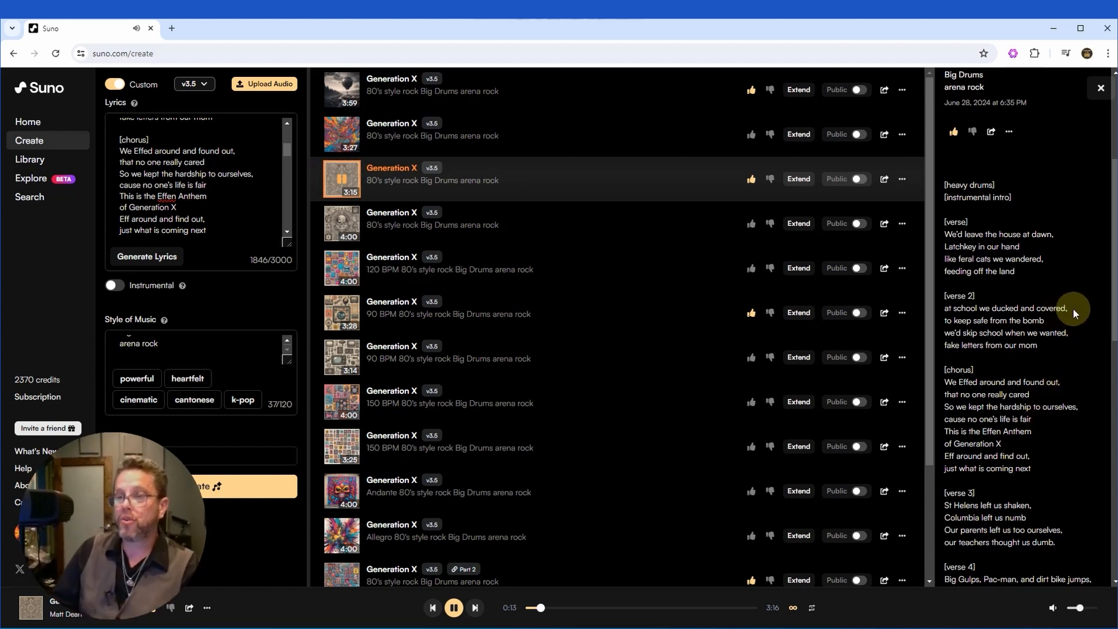
left_click_drag(1069, 309, 991, 309)
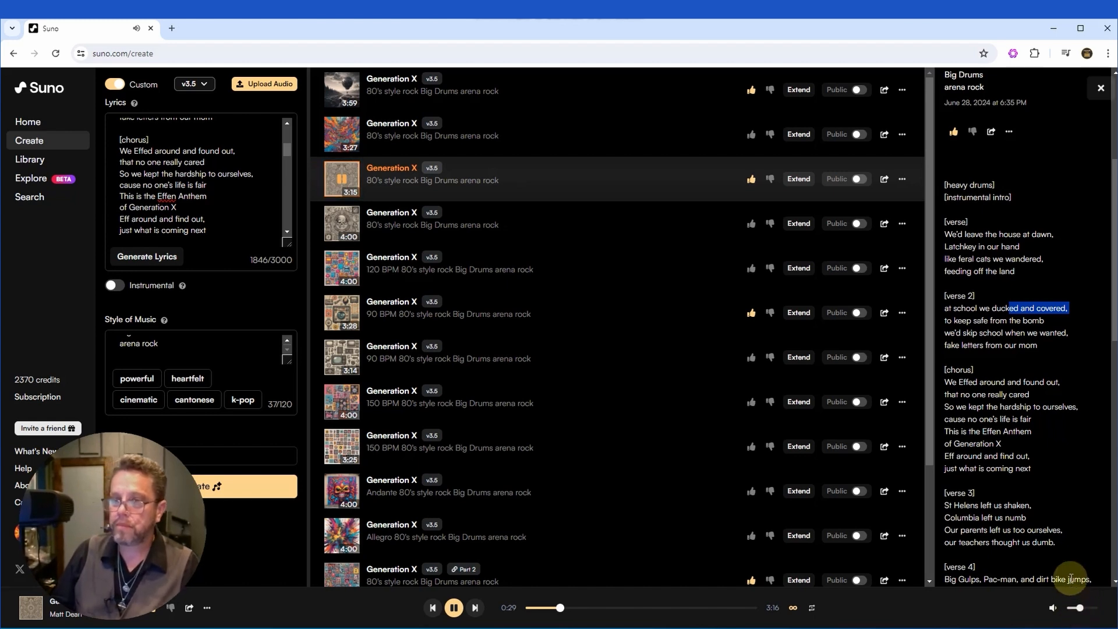
left_click(988, 330)
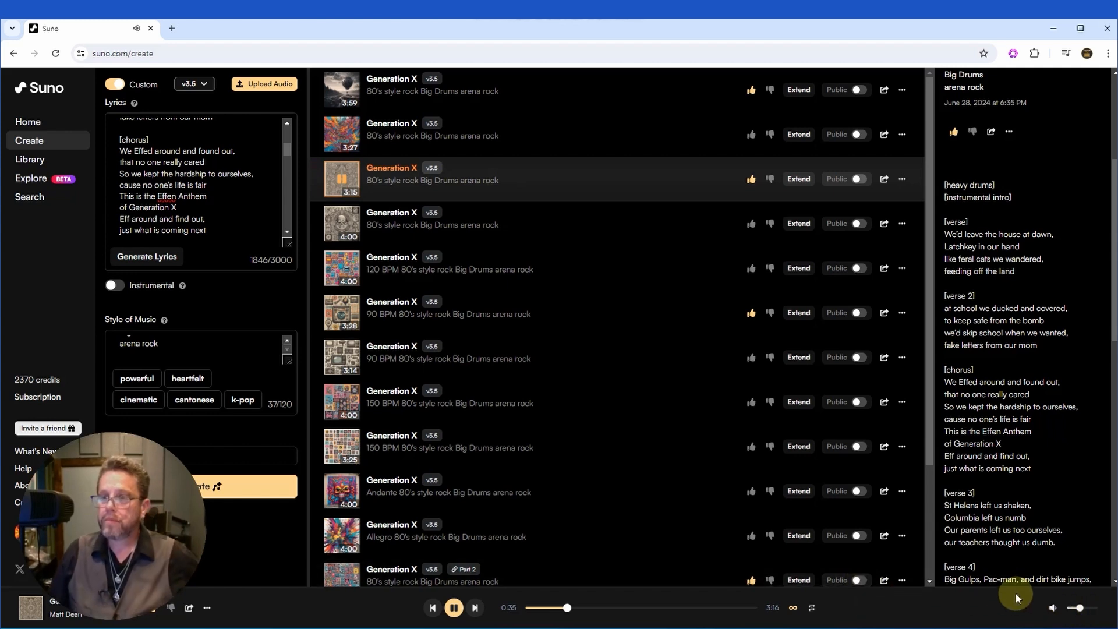
scroll(1016, 420, "down", 2)
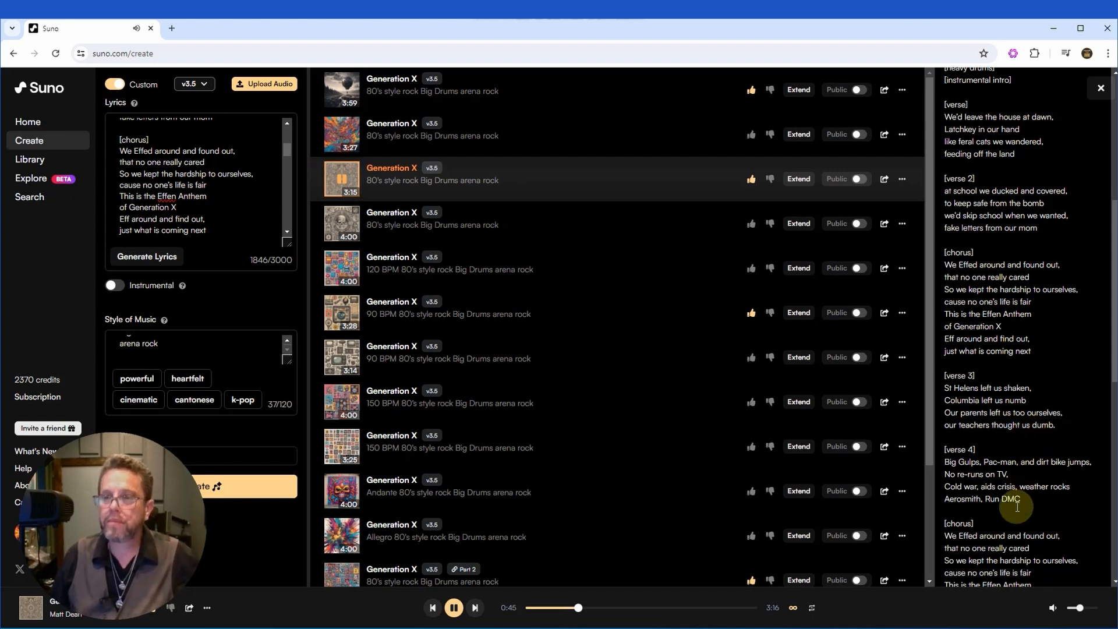
left_click(451, 608)
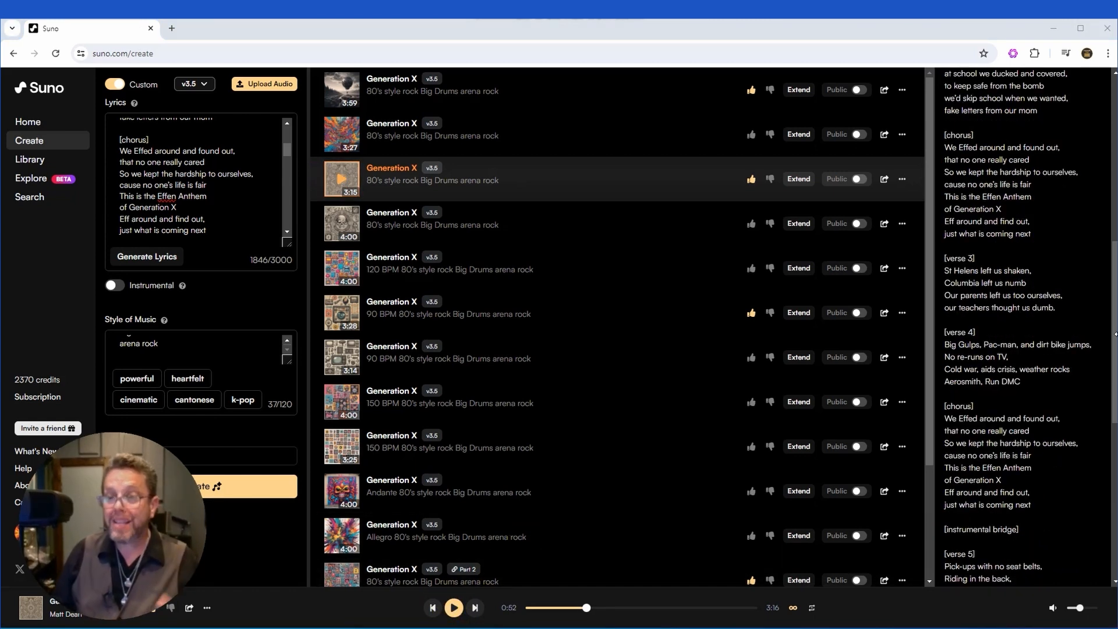
- Show the end of the 3:15 version's lyrics and play its ending from about 2:54
left_click_drag(1113, 337, 1111, 562)
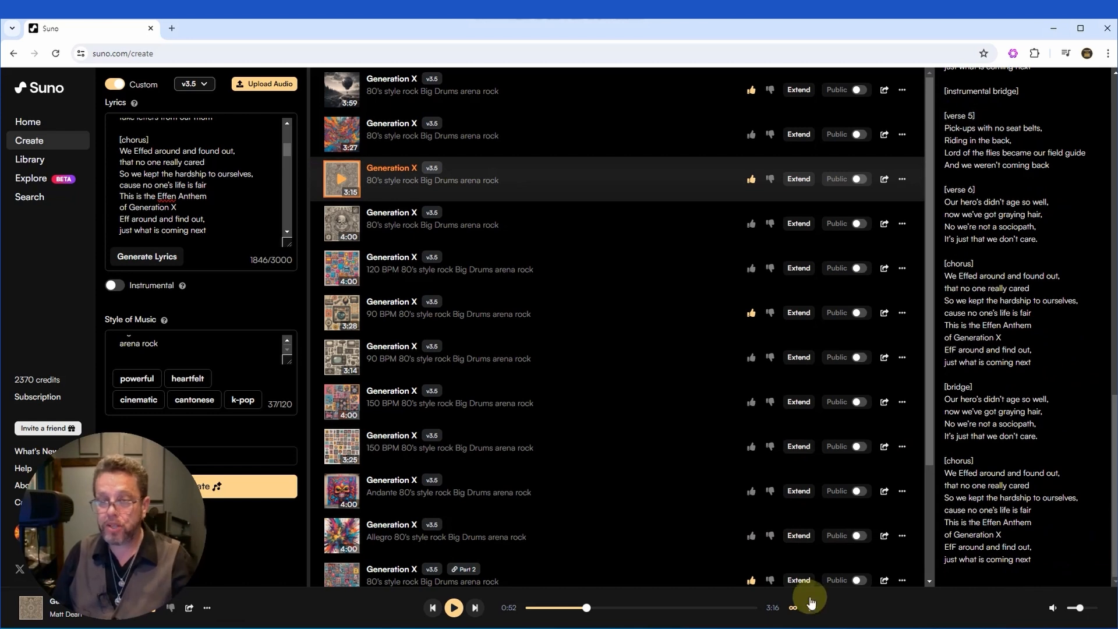
left_click(744, 608)
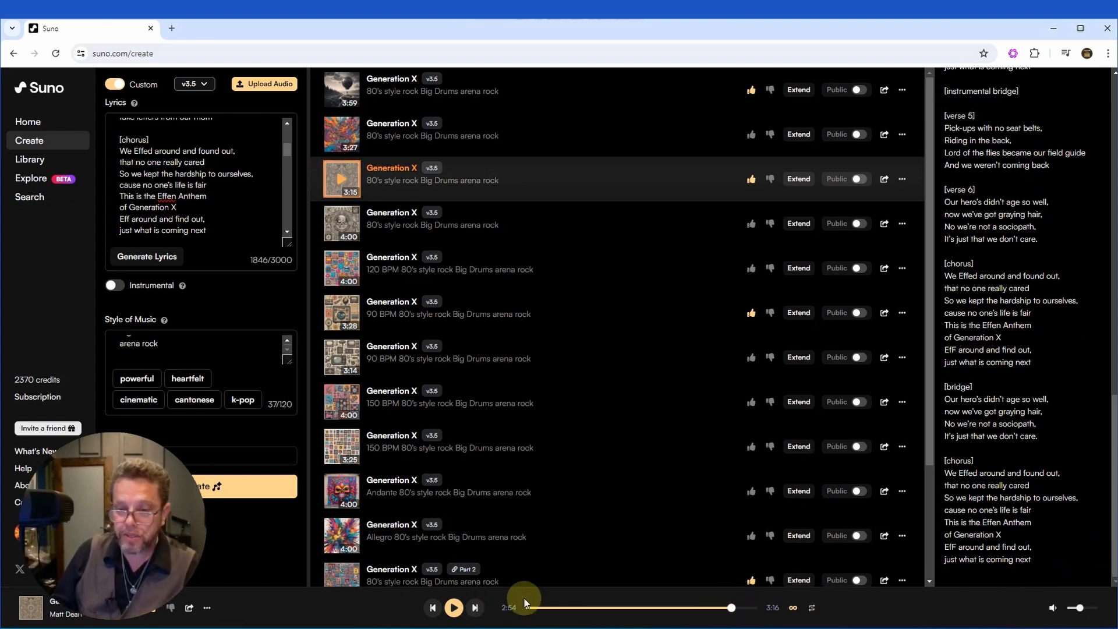
left_click(454, 607)
left_click(732, 609)
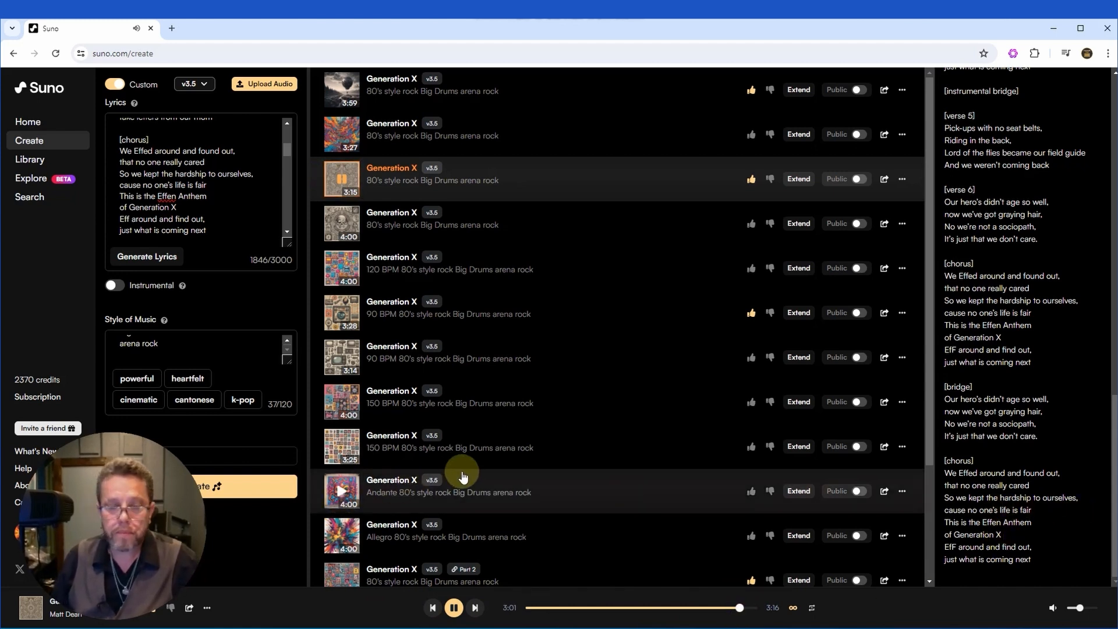
- Play the opening of the 1:20 Generation X Part 2 version with the "[Acapella Bridge]" and pause it at 0:12
scroll(464, 478, "down", 1)
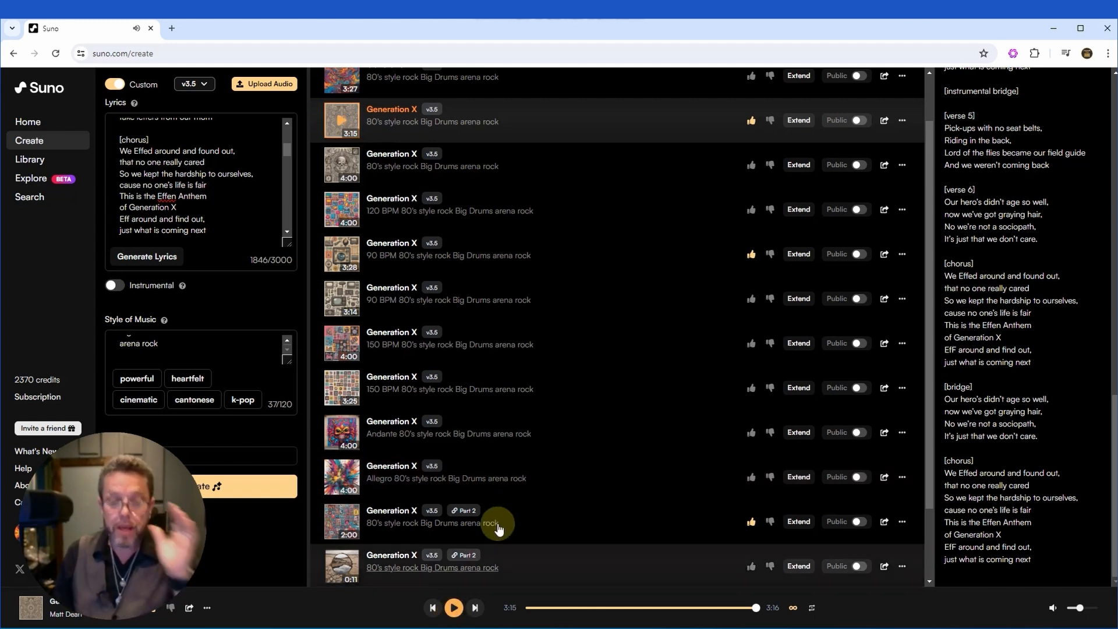
scroll(555, 486, "down", 2)
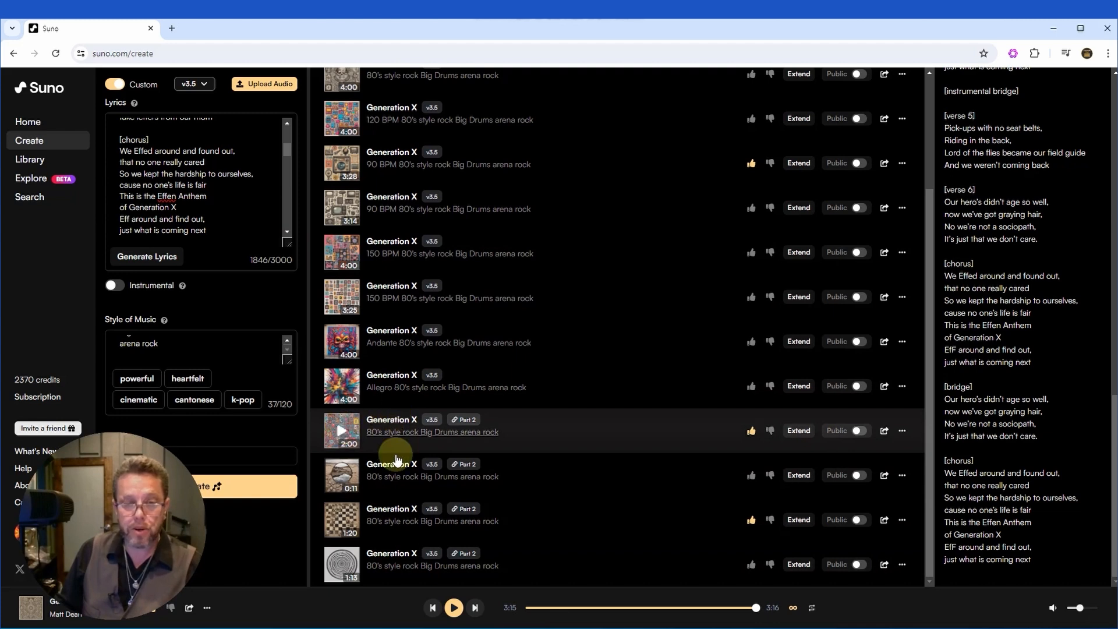
left_click(343, 521)
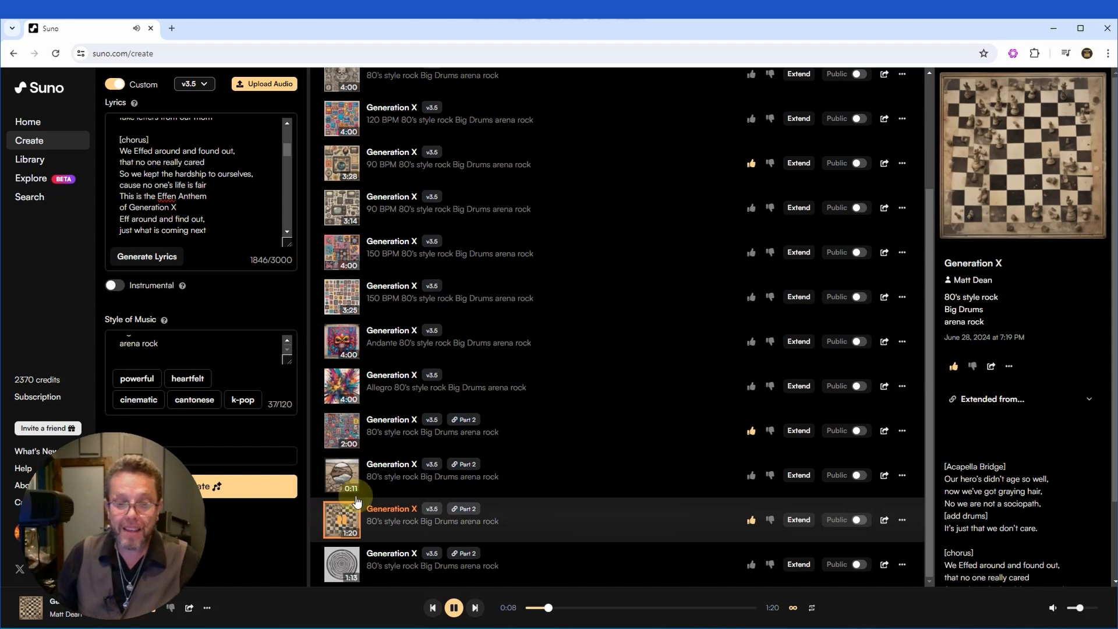
left_click(333, 478)
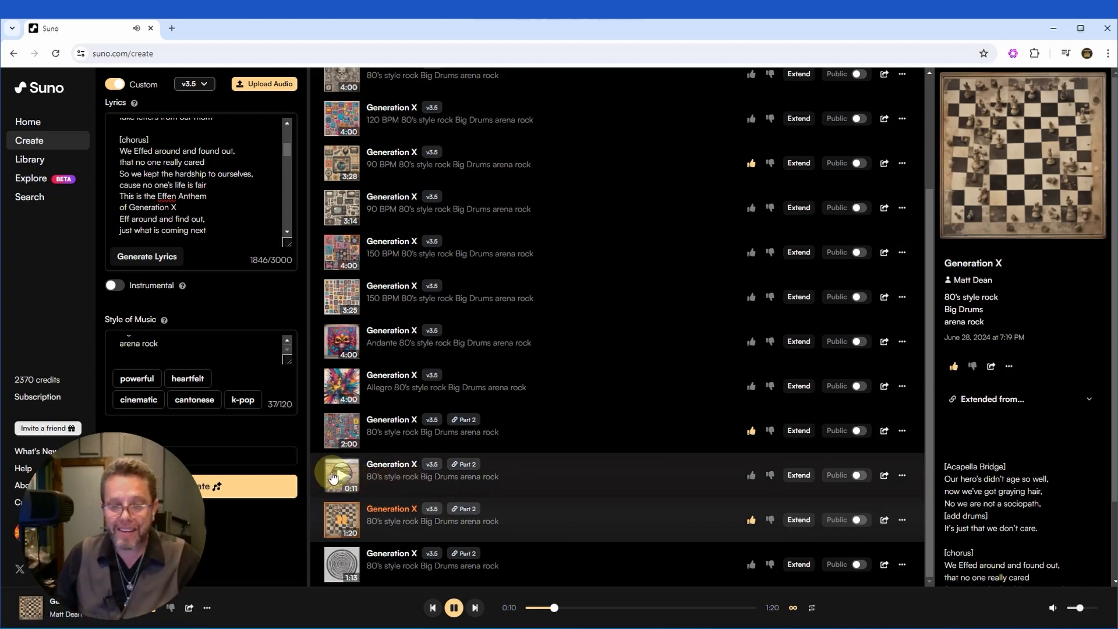
left_click(453, 607)
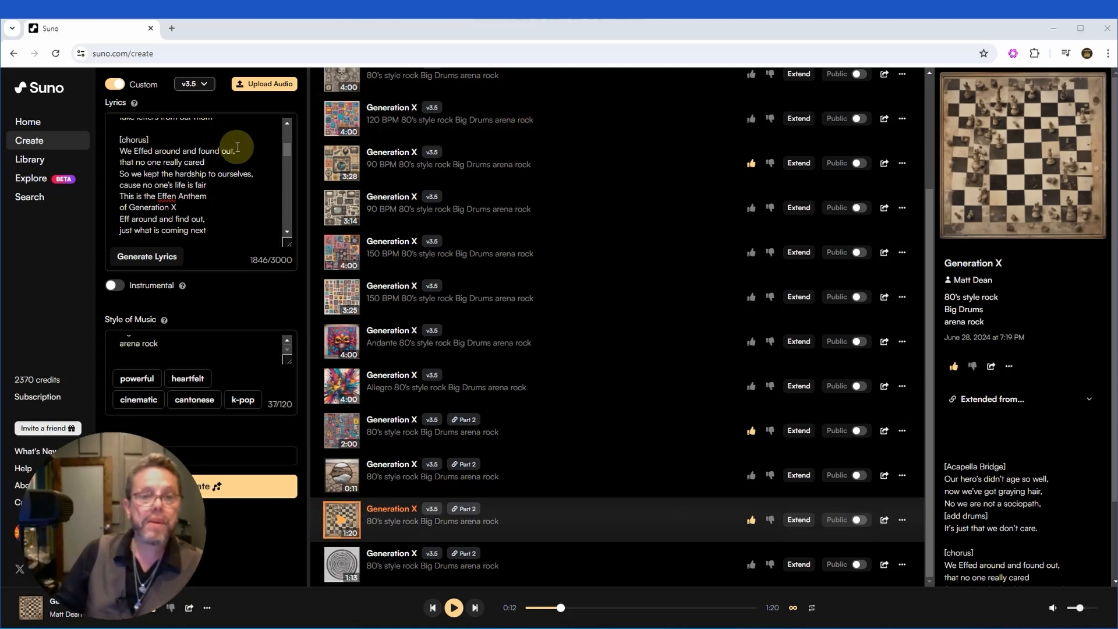
- Replace the song's lyrics with the copied section starting at "[Acapella Bridge]" and review it from the beginning
left_click_drag(287, 150, 229, 336)
key("BackSpace")
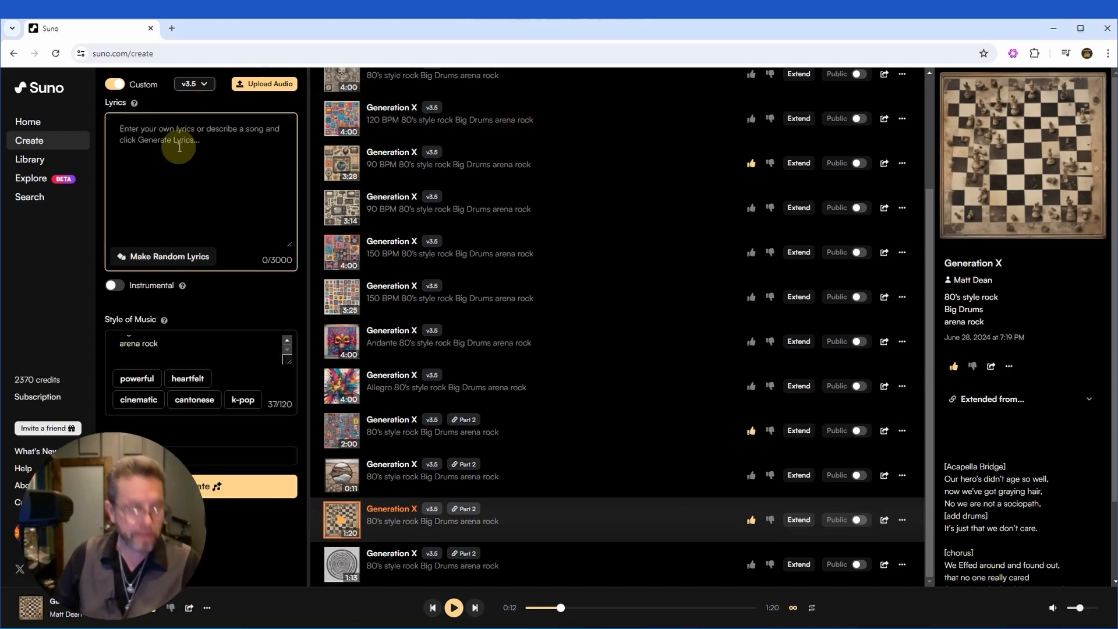
key("ctrl+v")
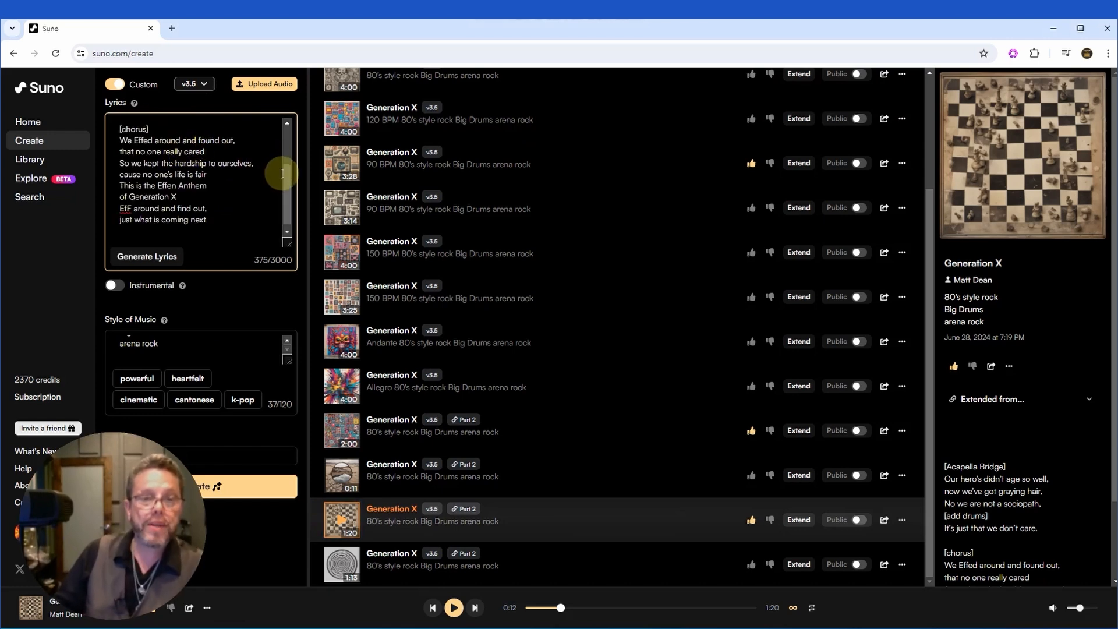
left_click_drag(286, 123, 284, 119)
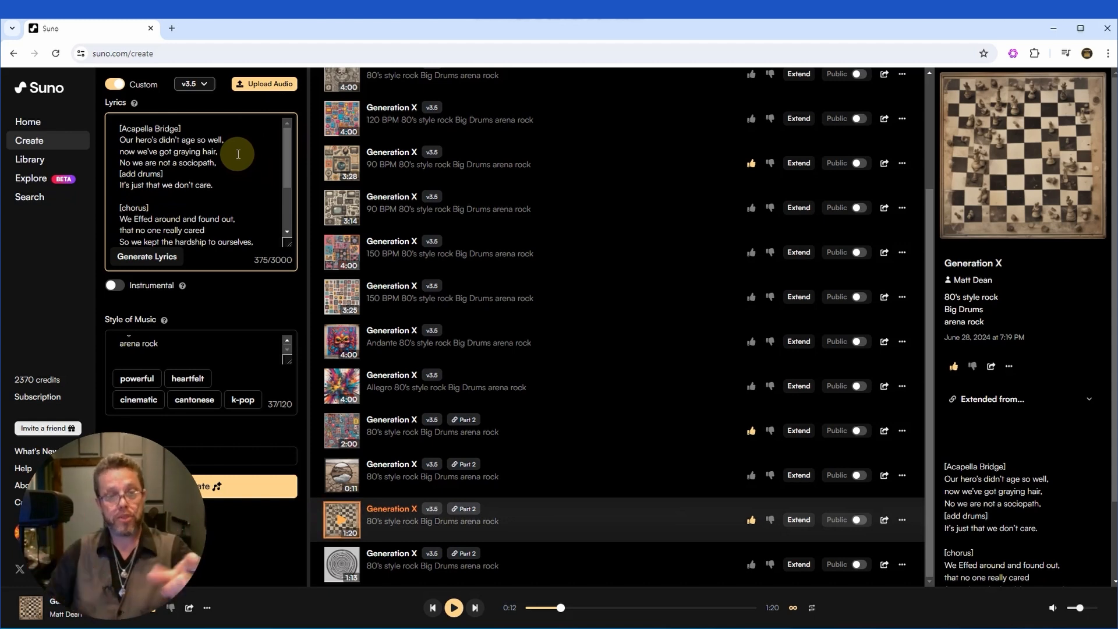
- Highlight the three lines under "[Acapella Bridge]" and the "[add drums]" tag in the lyrics, one after the other
left_click_drag(219, 164, 108, 143)
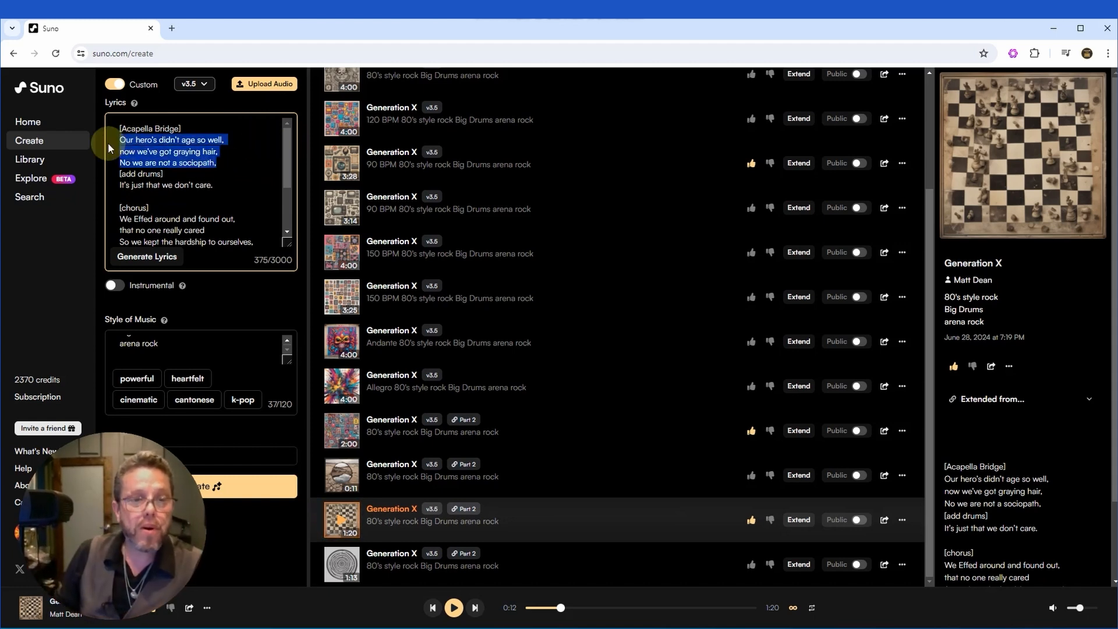
left_click_drag(163, 173, 120, 174)
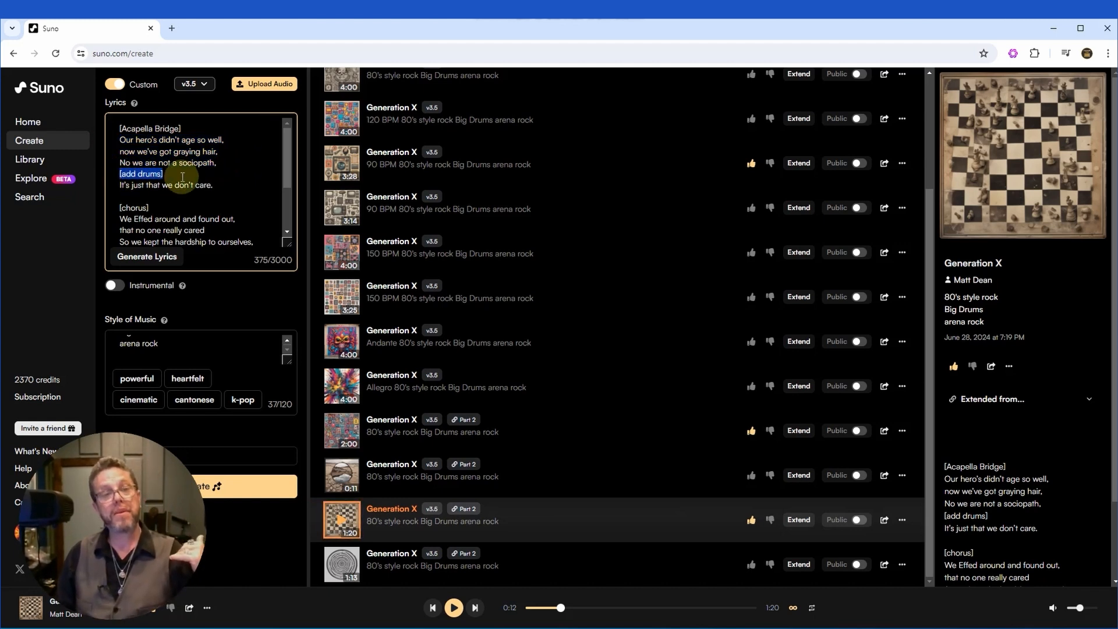
left_click(222, 182)
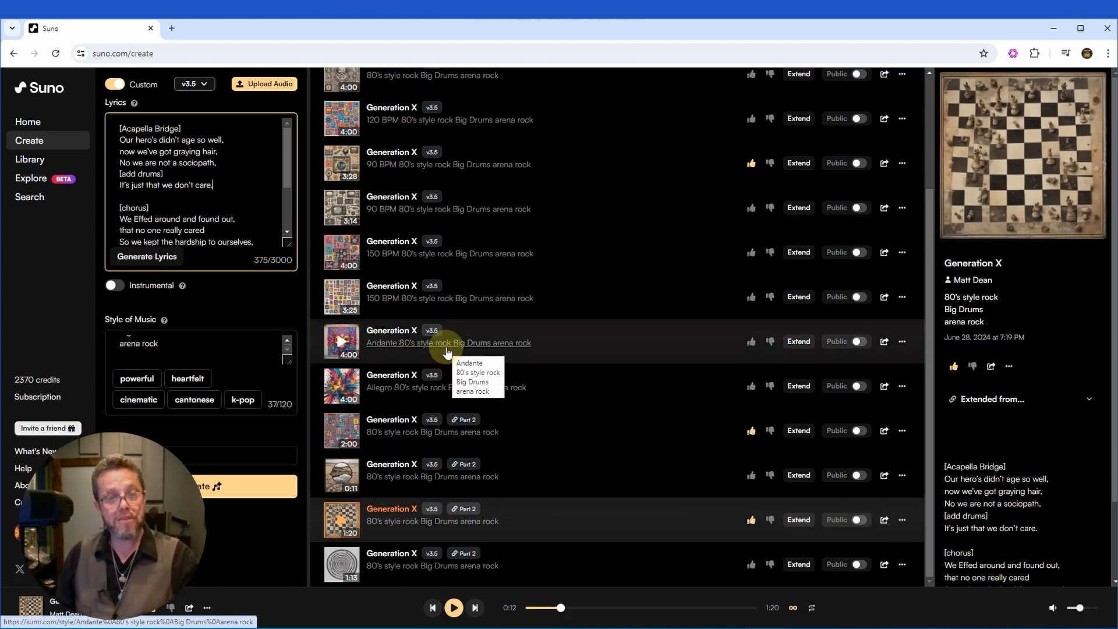
- Play the 0:11 Generation X Part 2 version with the "[acapella]" tag
scroll(242, 196, "down", 2)
scroll(242, 196, "up", 2)
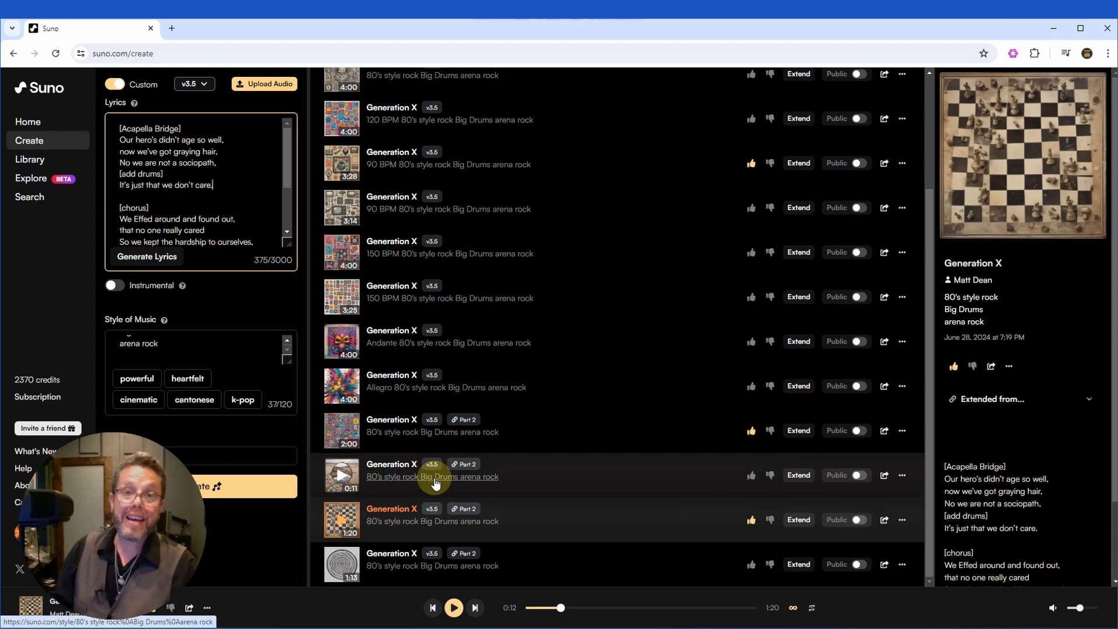
left_click(341, 477)
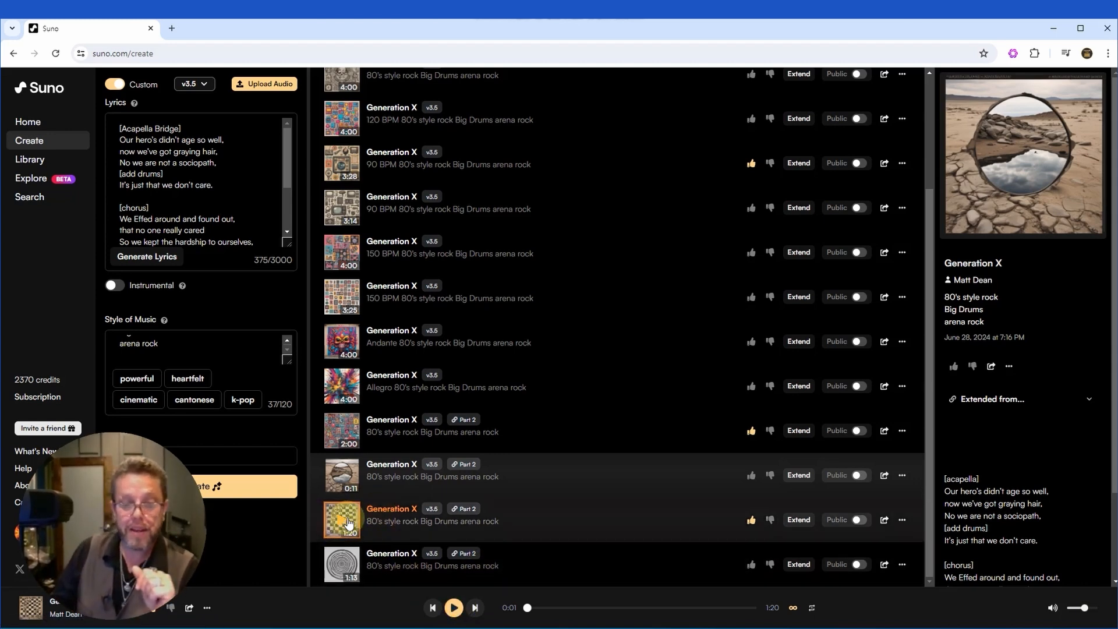
- Play the 1:20 Generation X Part 2 version from the beginning and pause it at 0:25
left_click(526, 608)
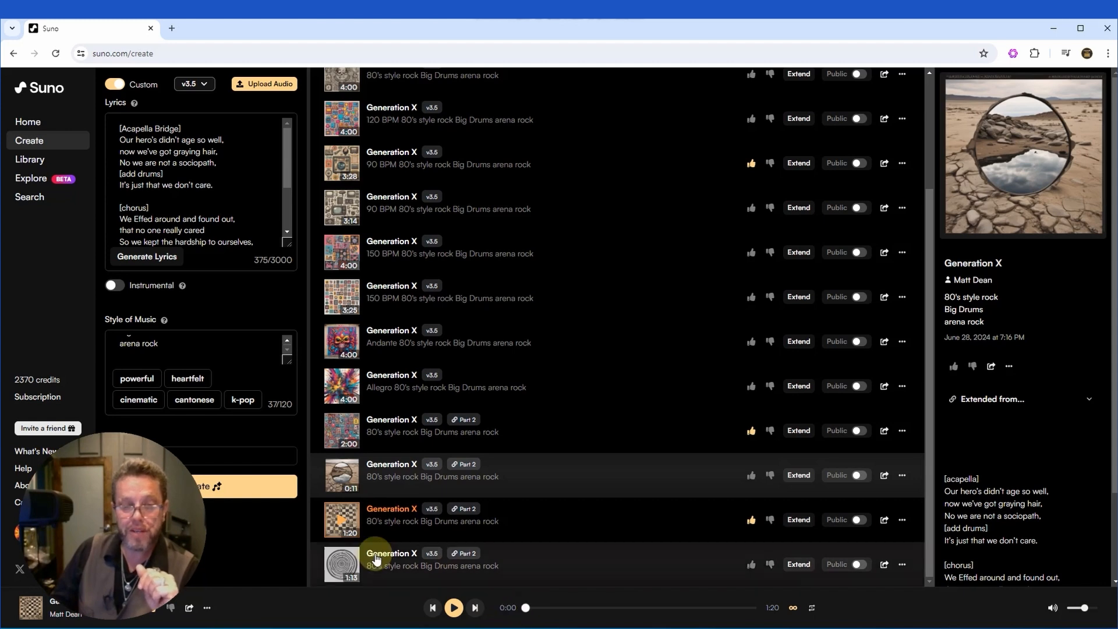
left_click(343, 523)
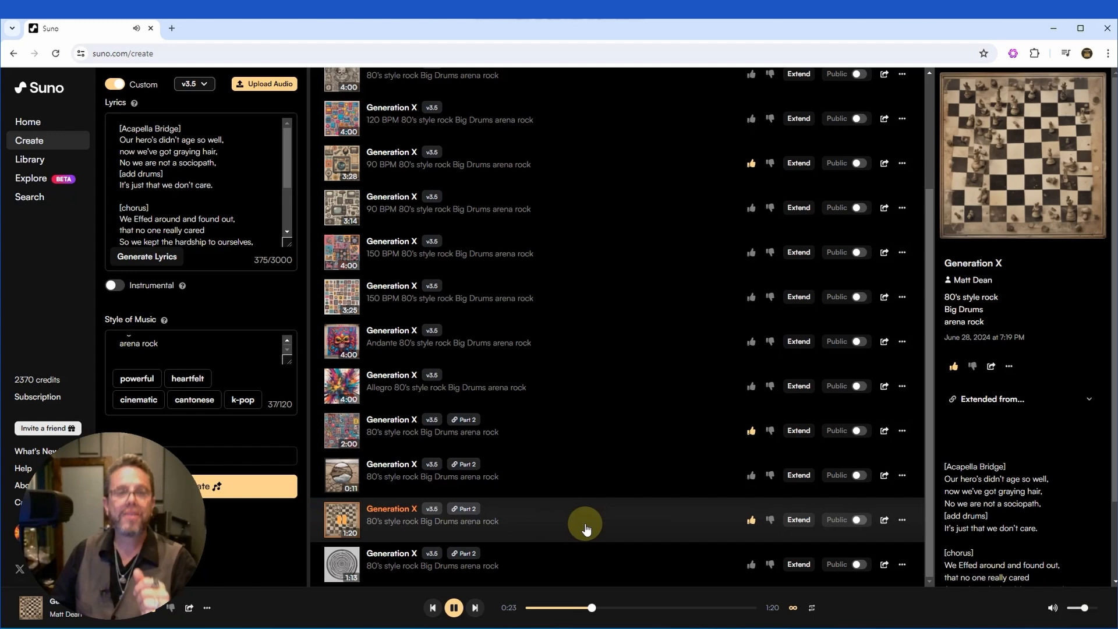
left_click(454, 608)
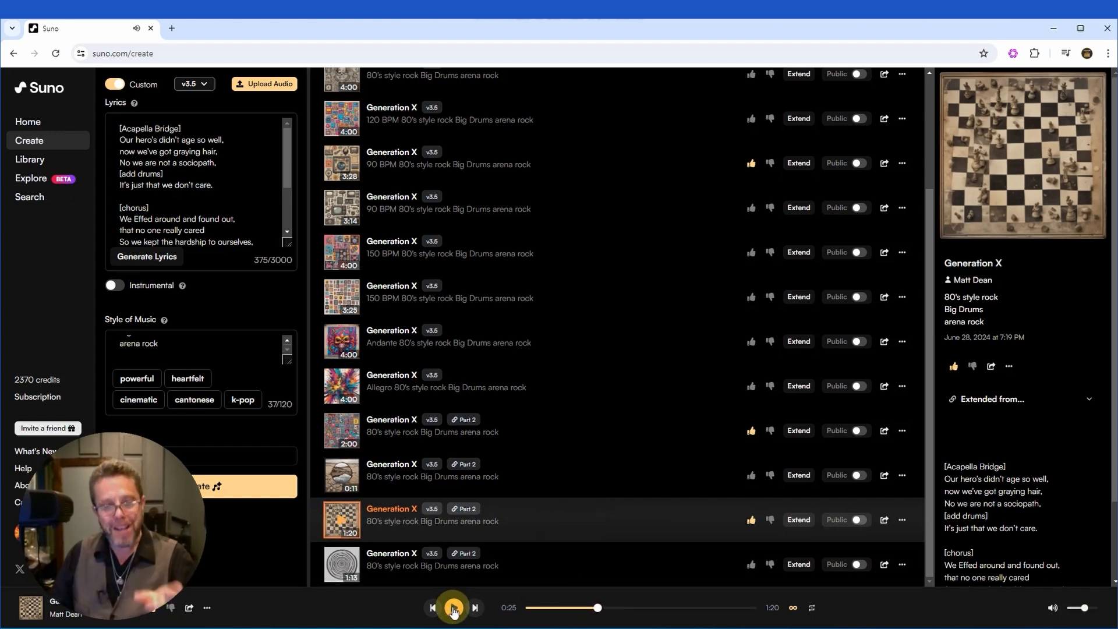
- Replay an early passage of the 1:20 version, return to its beginning and pause it at 0:01
left_click(551, 608)
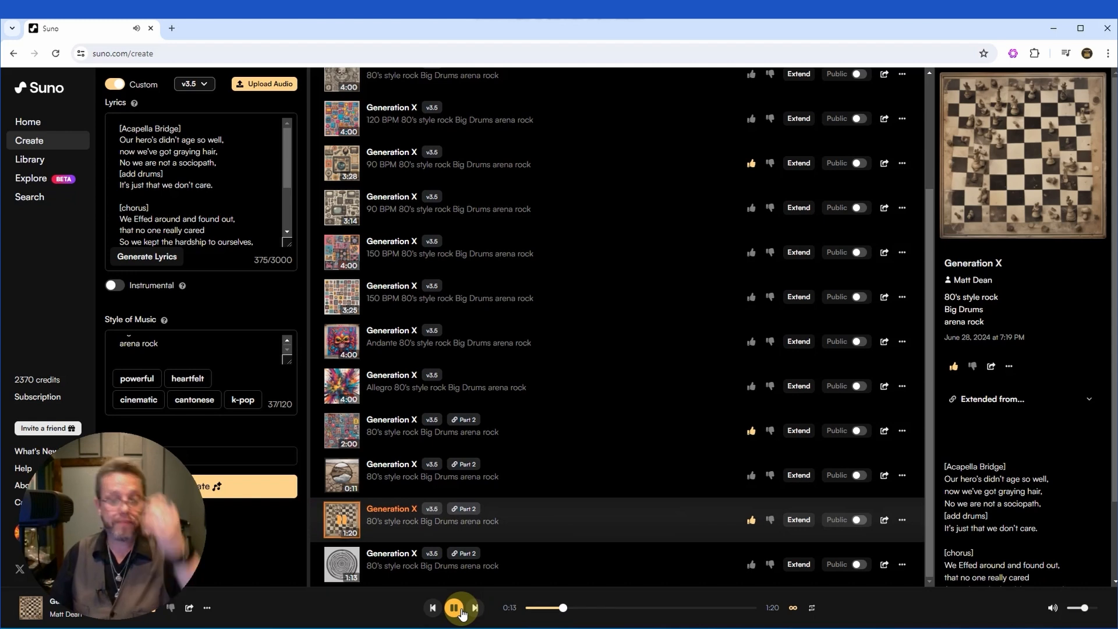
left_click_drag(517, 606, 524, 606)
left_click(525, 608)
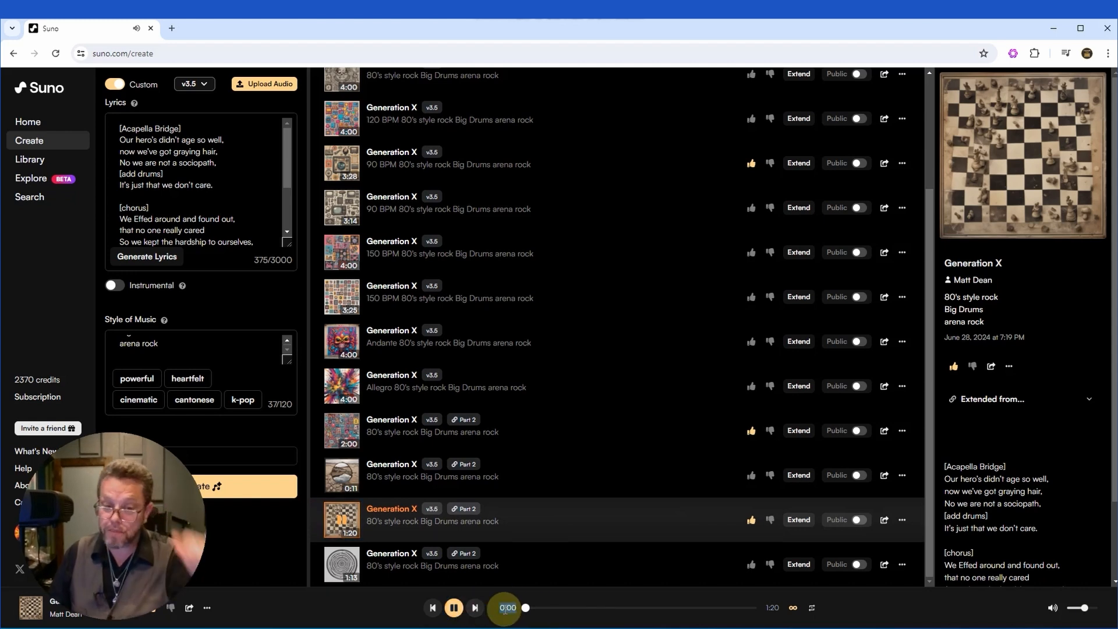
left_click(454, 608)
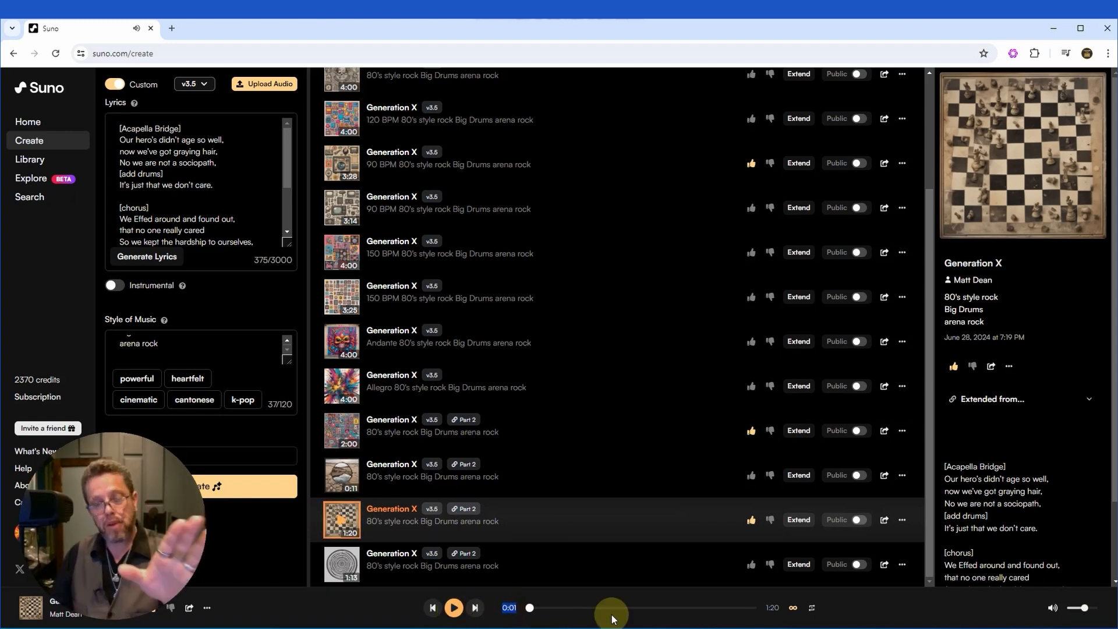
- Play the 1:20 version from past its opening while following the lyrics to the chorus, and pause it at 0:29
left_click_drag(532, 609, 544, 609)
left_click(454, 608)
left_click(557, 609)
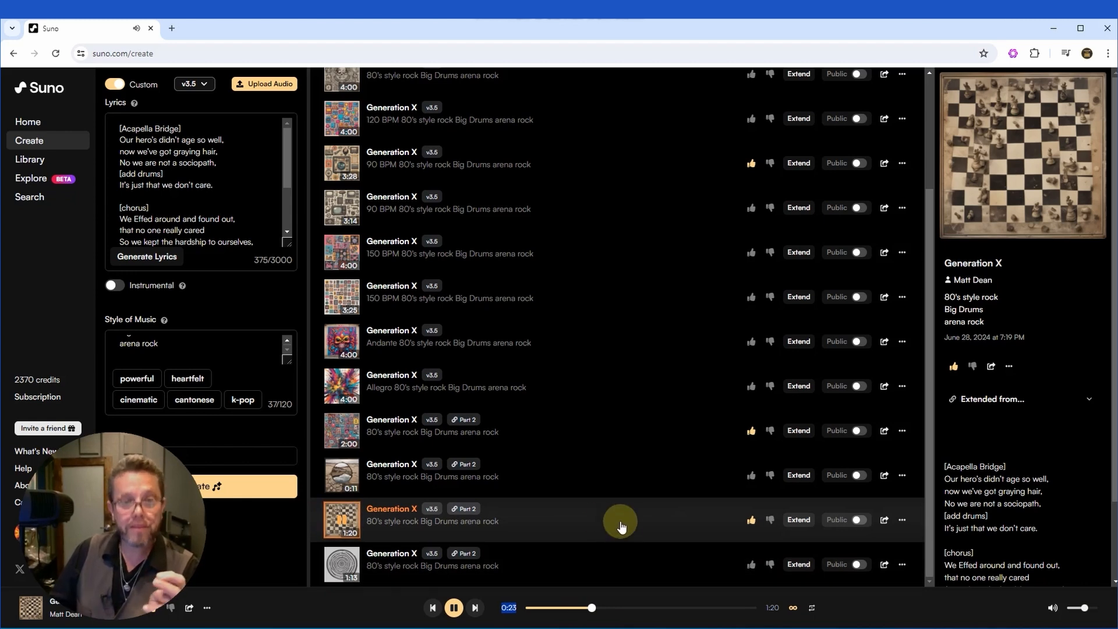
scroll(227, 220, "down", 2)
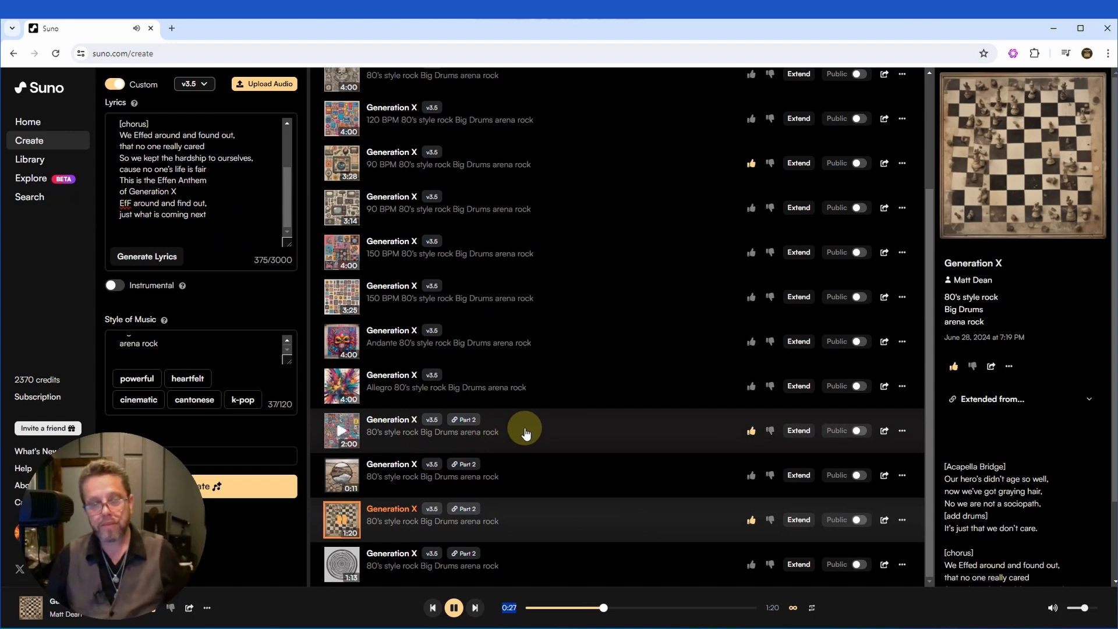
left_click(454, 607)
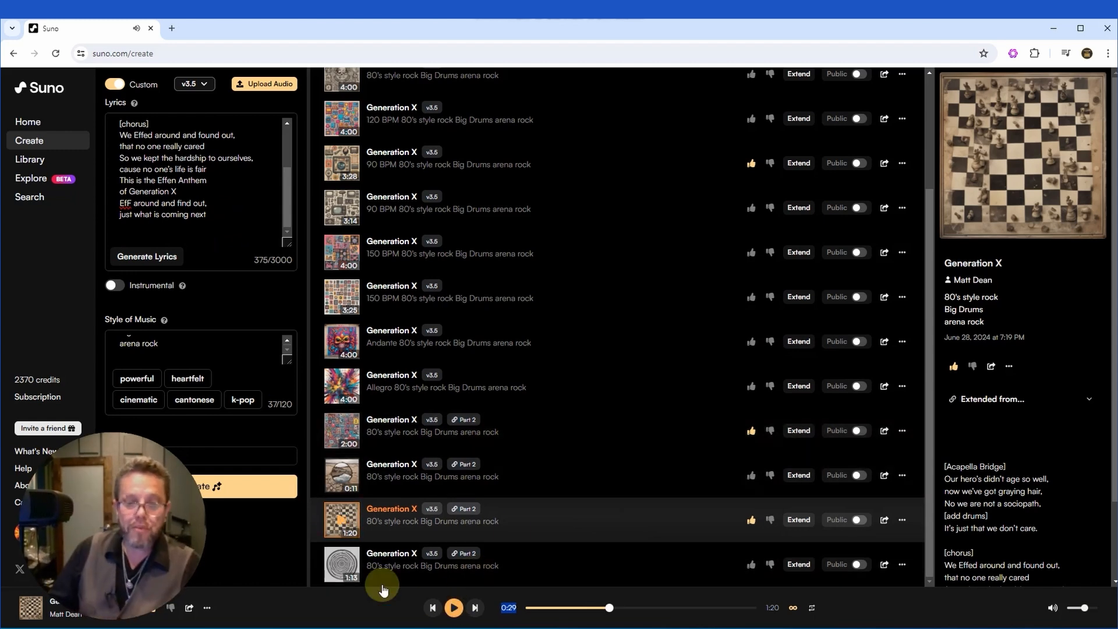
- Play the opening of the 1:13 Generation X Part 2 version twice from the beginning, pausing at 0:20 each time
left_click(343, 567)
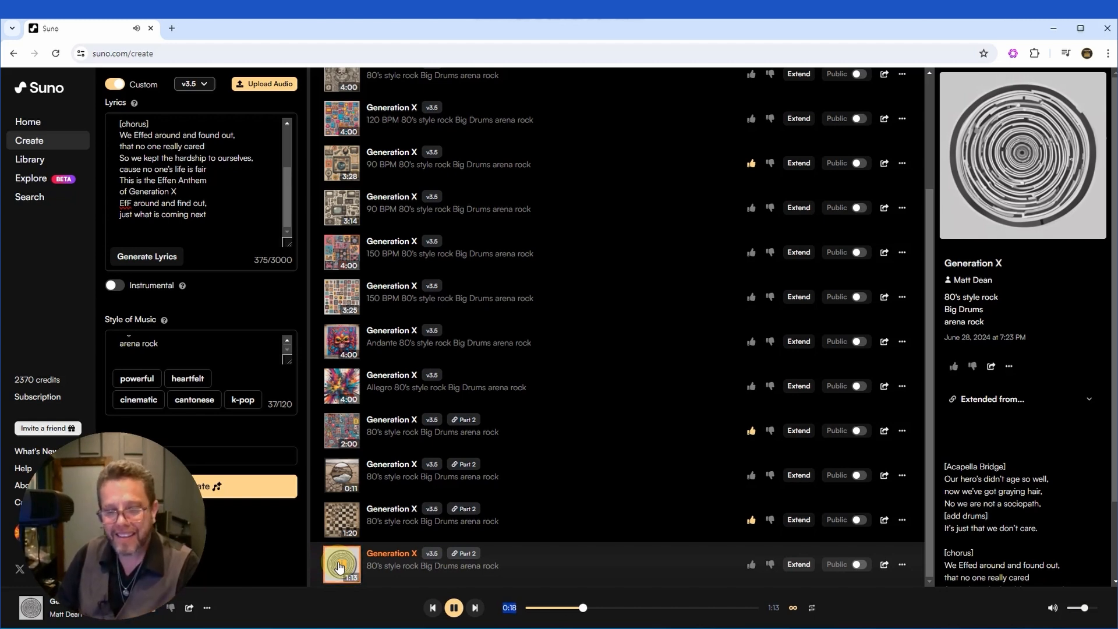
left_click(456, 609)
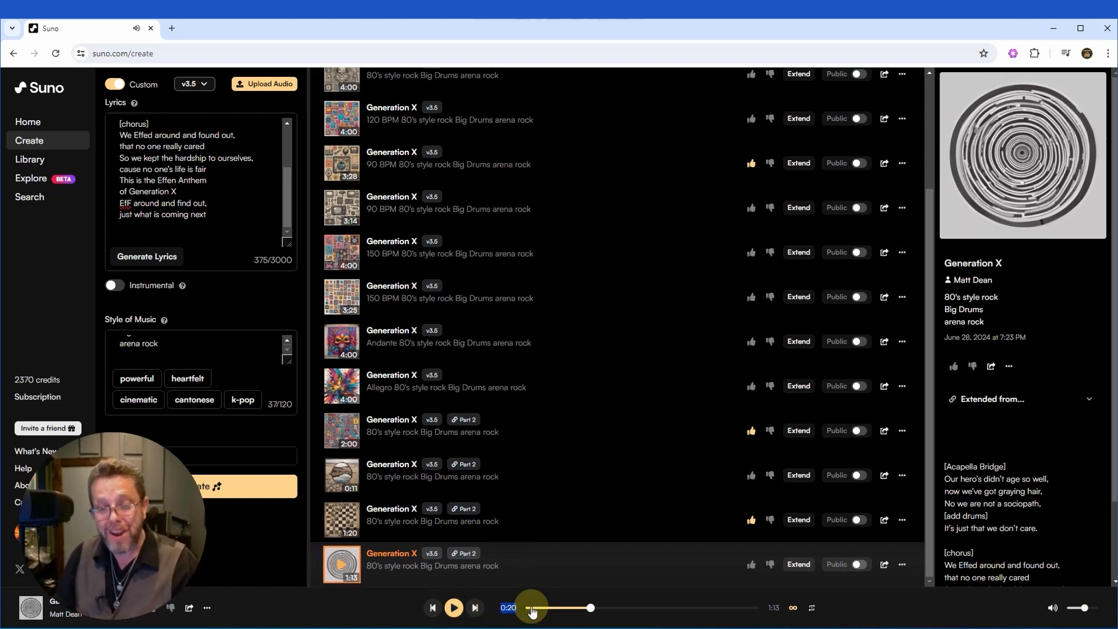
left_click(530, 608)
left_click(454, 608)
left_click(454, 610)
left_click(524, 608)
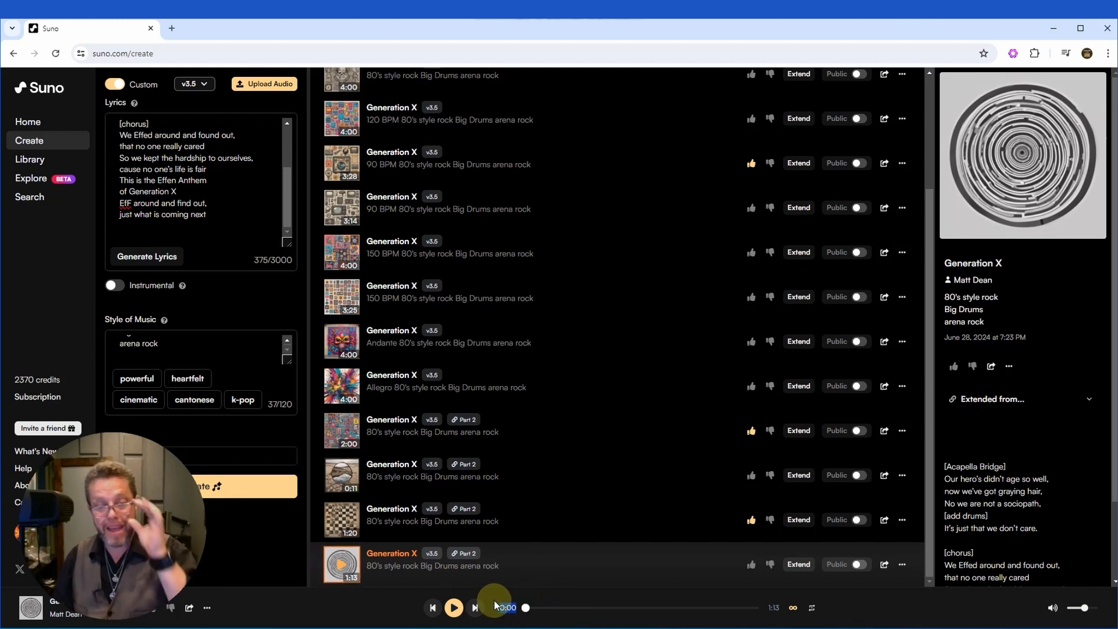
left_click(454, 609)
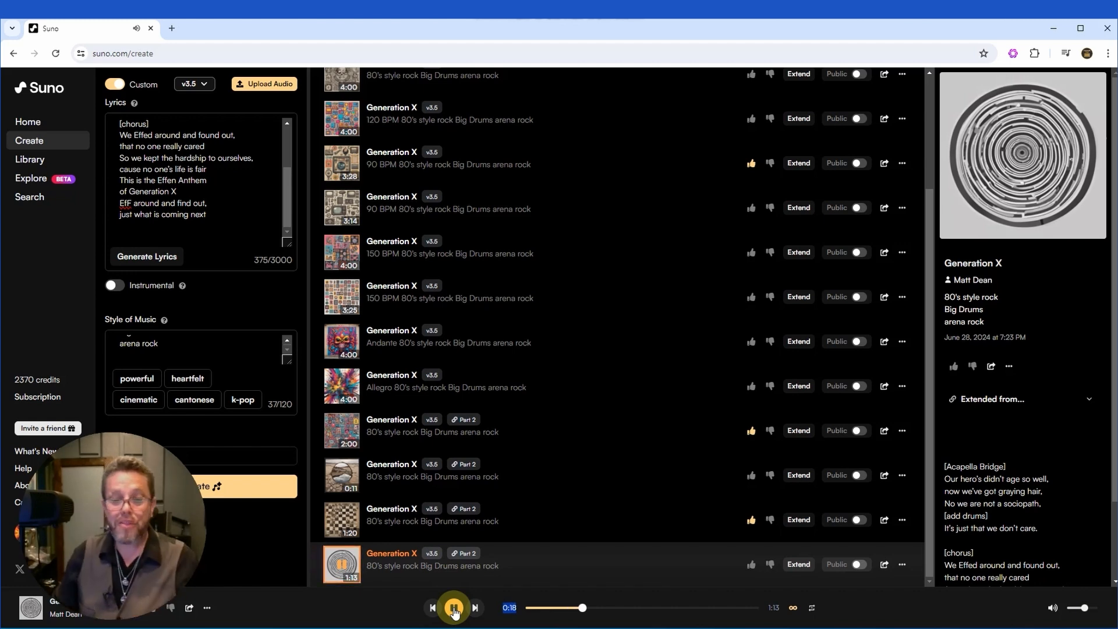
left_click(454, 609)
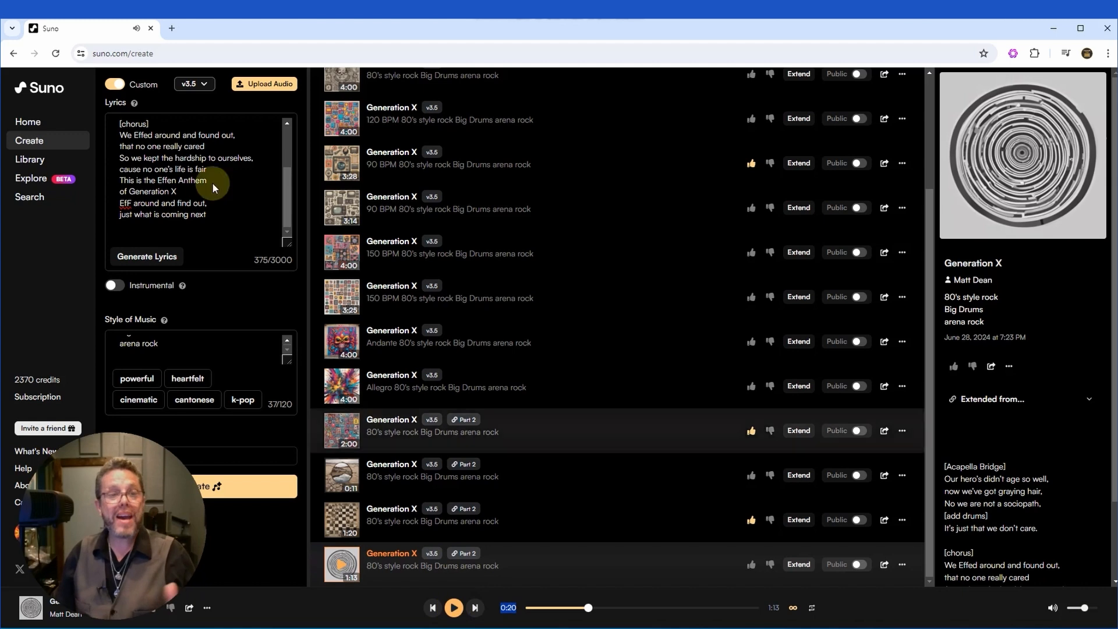
- Return to the start of the lyrics at "[Acapella Bridge]" and to the original full-length Generation X versions in the song list
left_click_drag(288, 188, 289, 142)
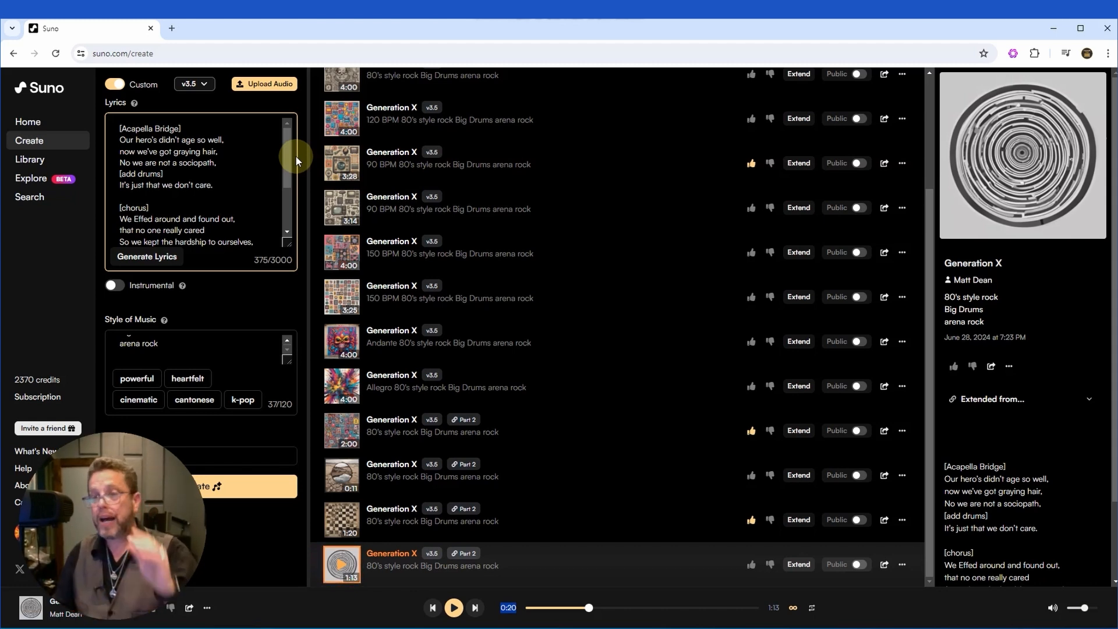
left_click_drag(926, 197, 920, 56)
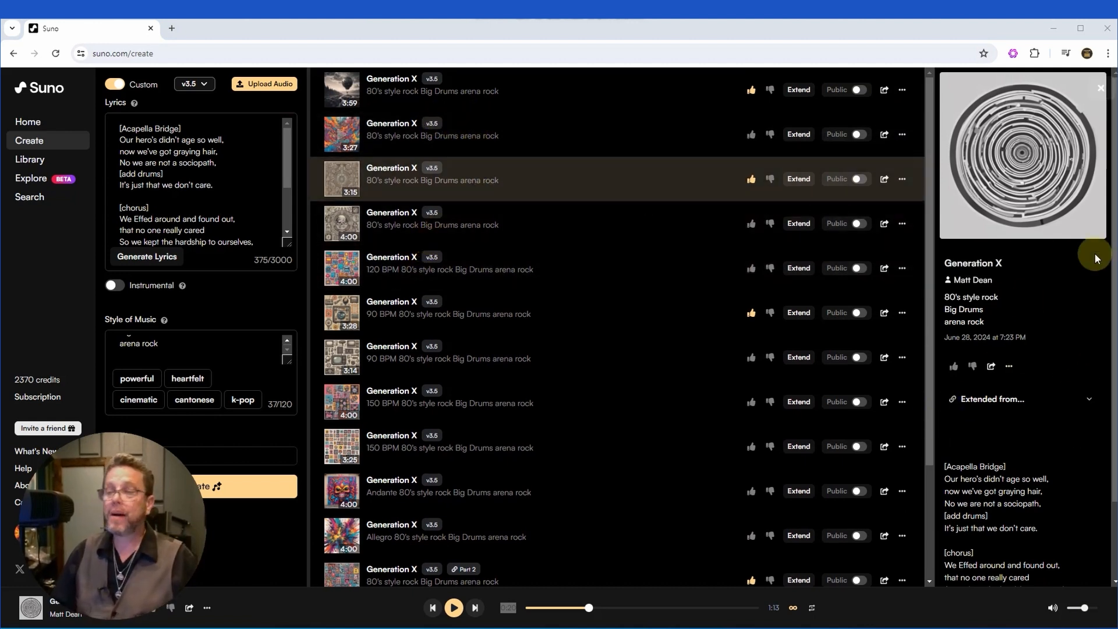
scroll(1112, 236, "down", 1)
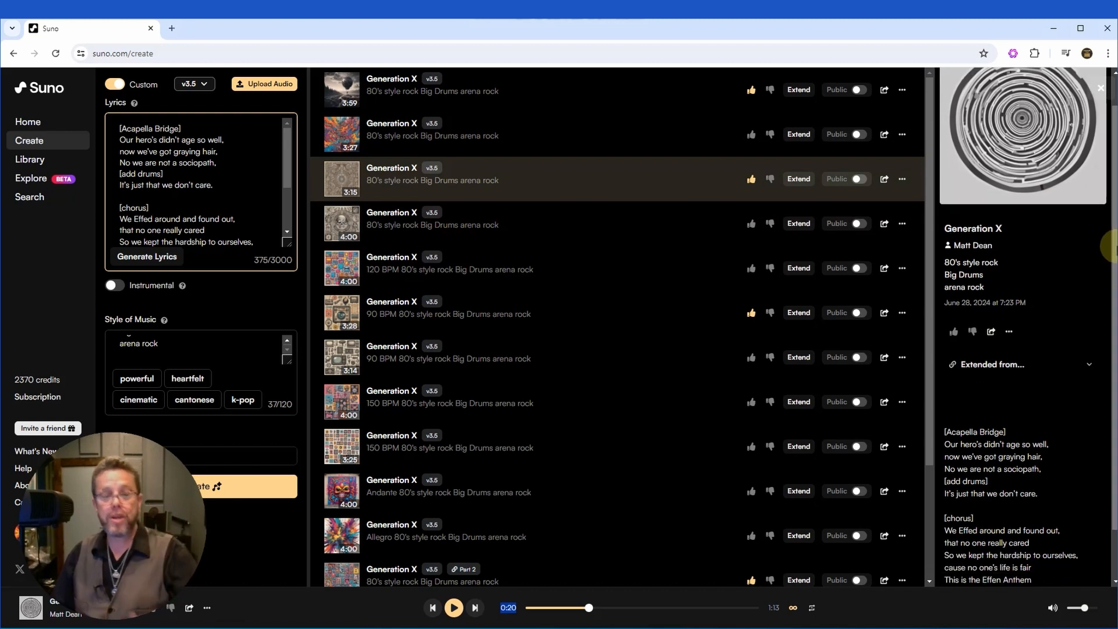
scroll(1112, 246, "up", 1)
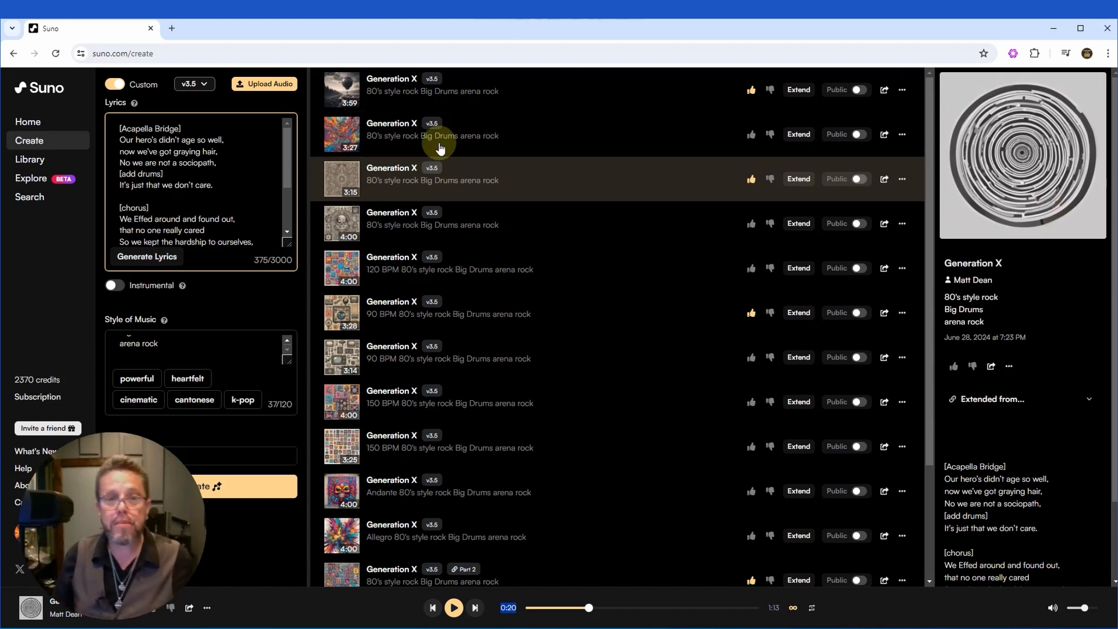
- Play the opening of the 3:27 Generation X version, pause it at 0:35 and review its lyrics through verse 4
left_click(338, 136)
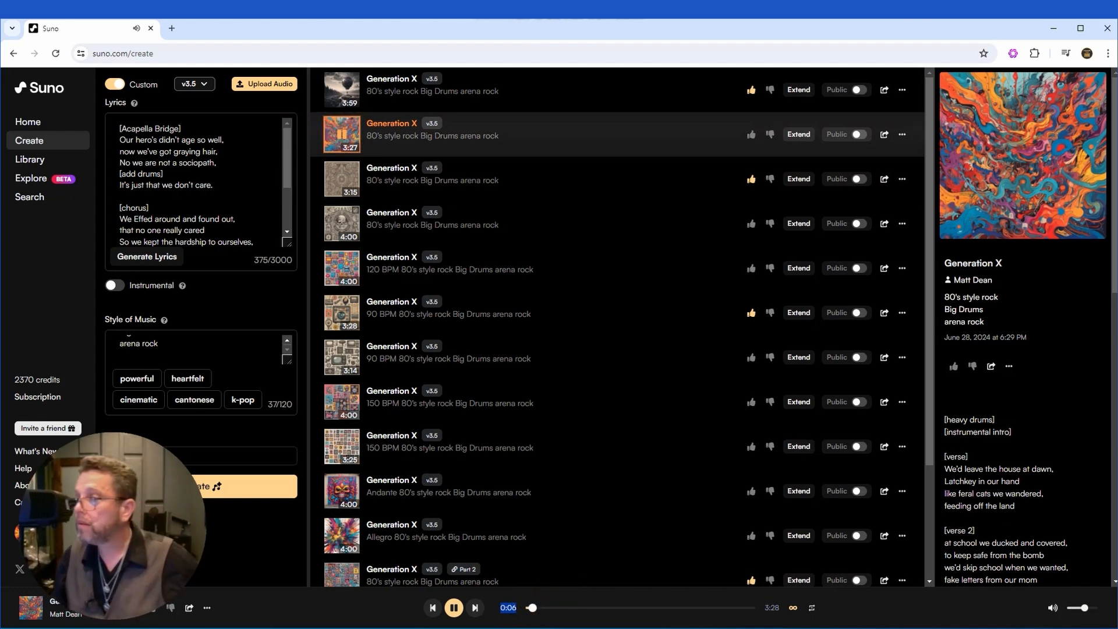
scroll(1069, 384, "down", 3)
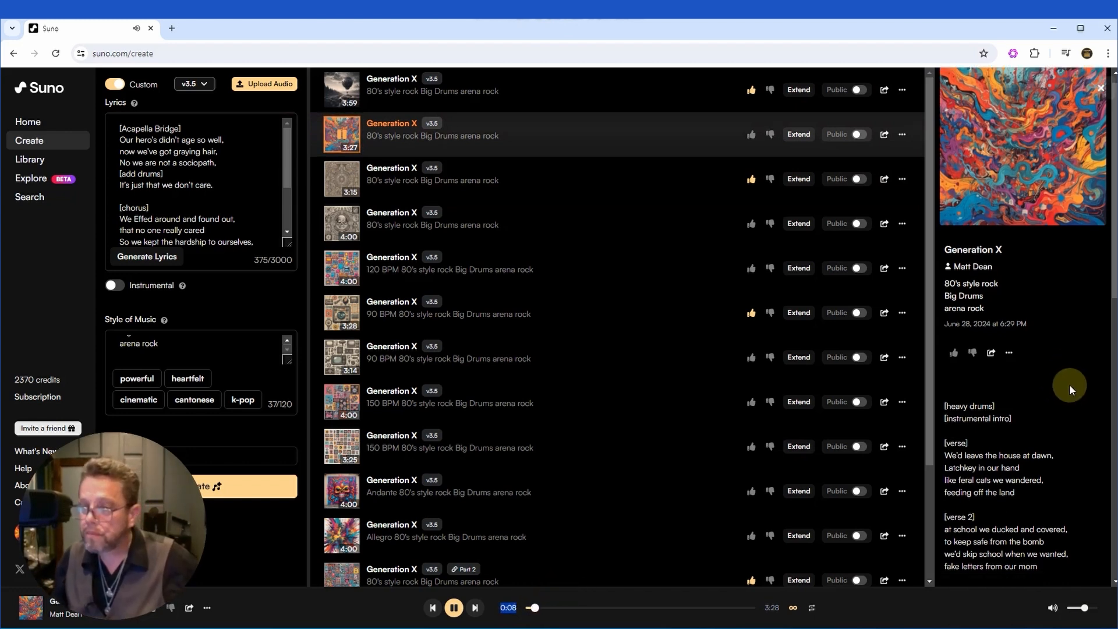
scroll(1077, 377, "down", 1)
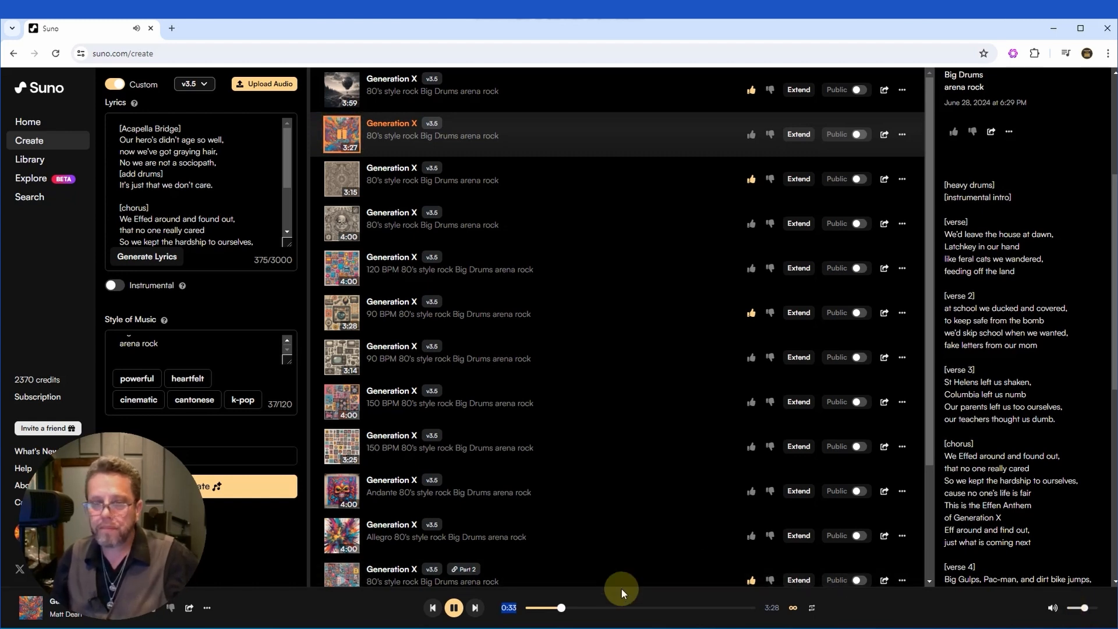
left_click(454, 609)
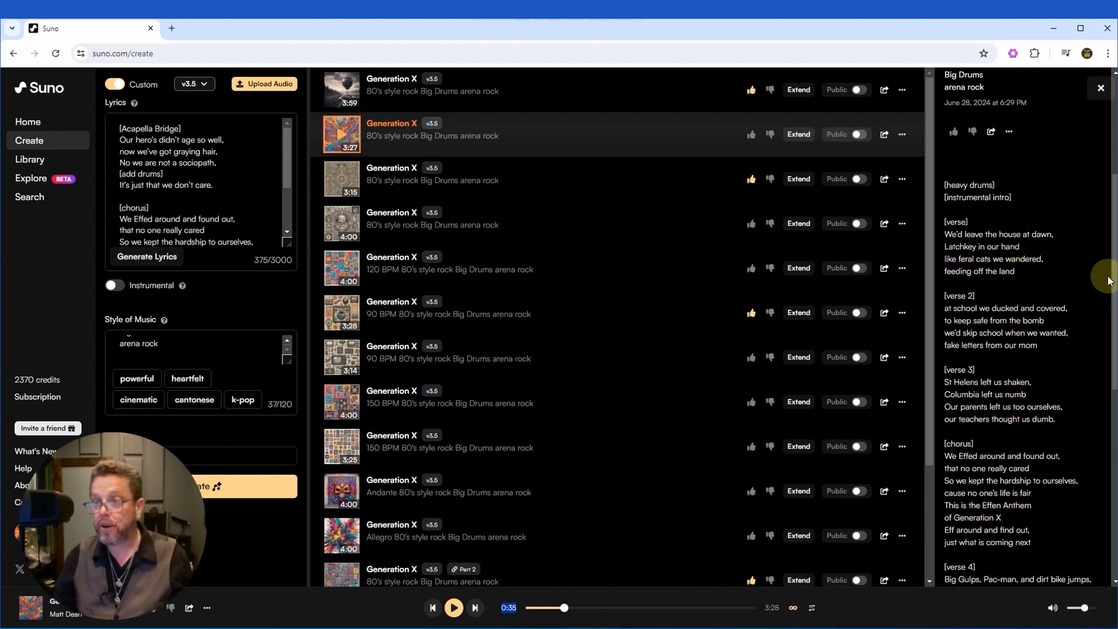
mouse_move(1115, 279)
left_mouse_down()
mouse_move(1115, 212)
mouse_move(1114, 300)
left_mouse_up()
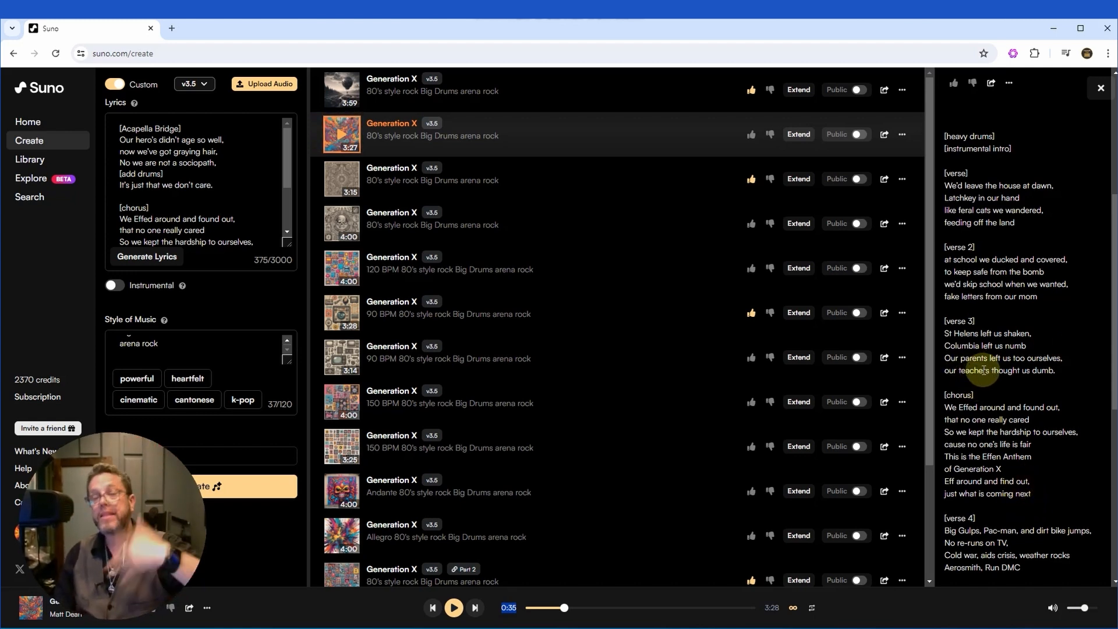
left_click(1049, 298)
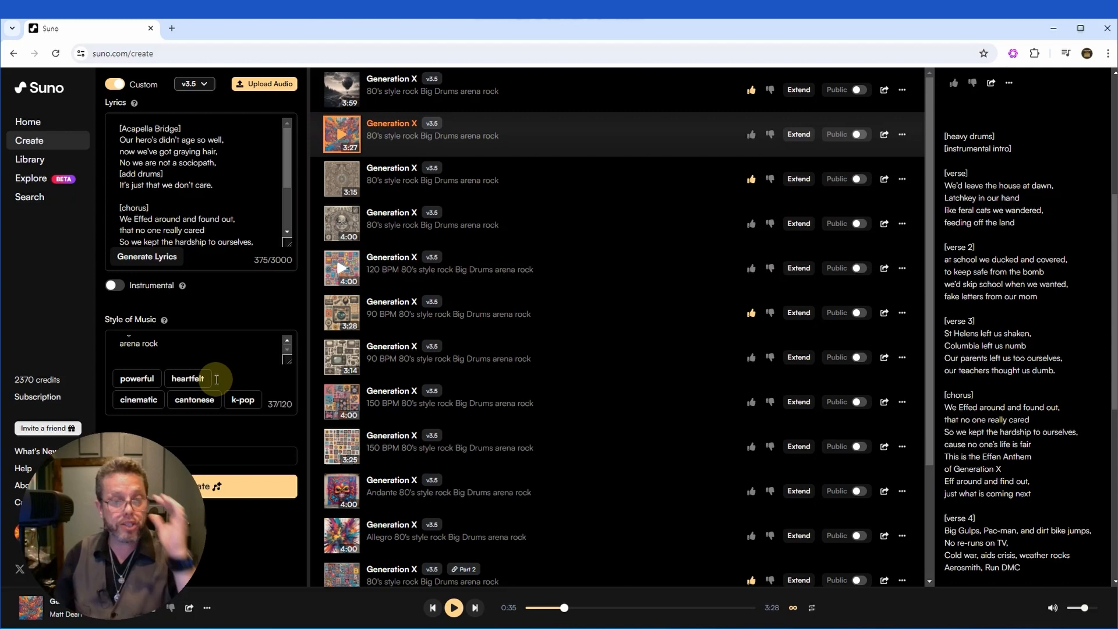
- Compare the song's style of music with the BPM, Andante and Allegro versions, and play the 120 BPM version
left_click(287, 343)
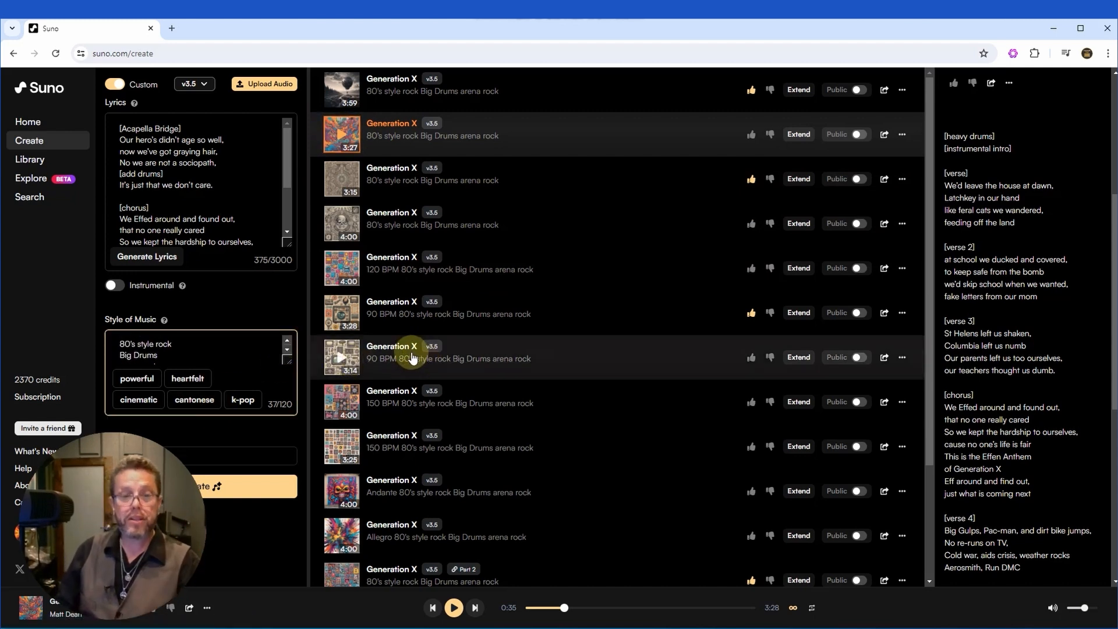
scroll(436, 358, "down", 2)
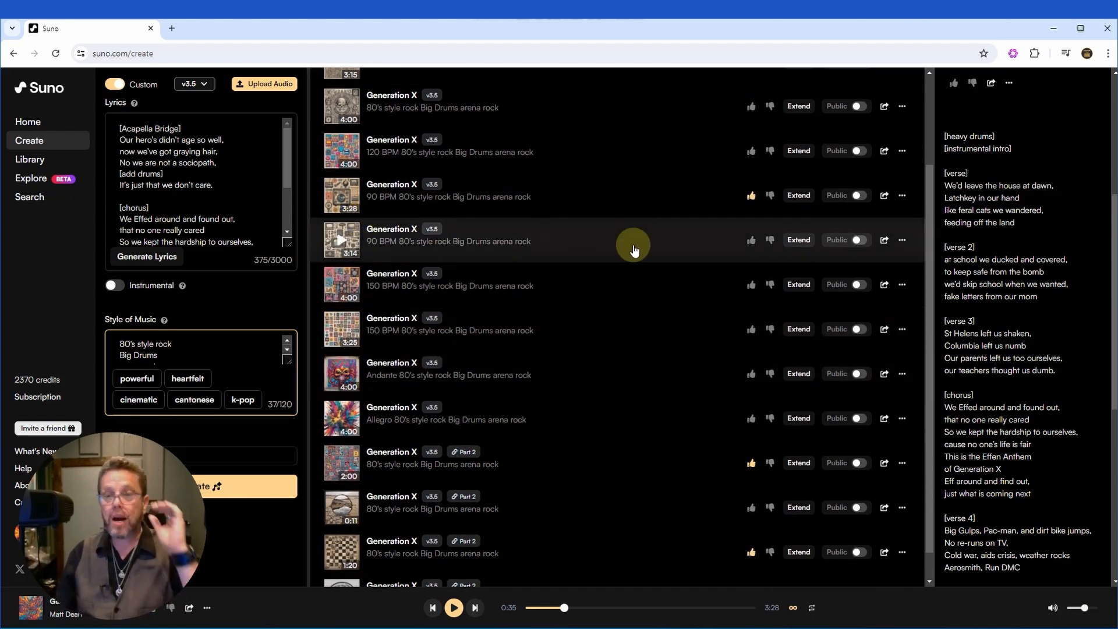
scroll(632, 259, "down", 1)
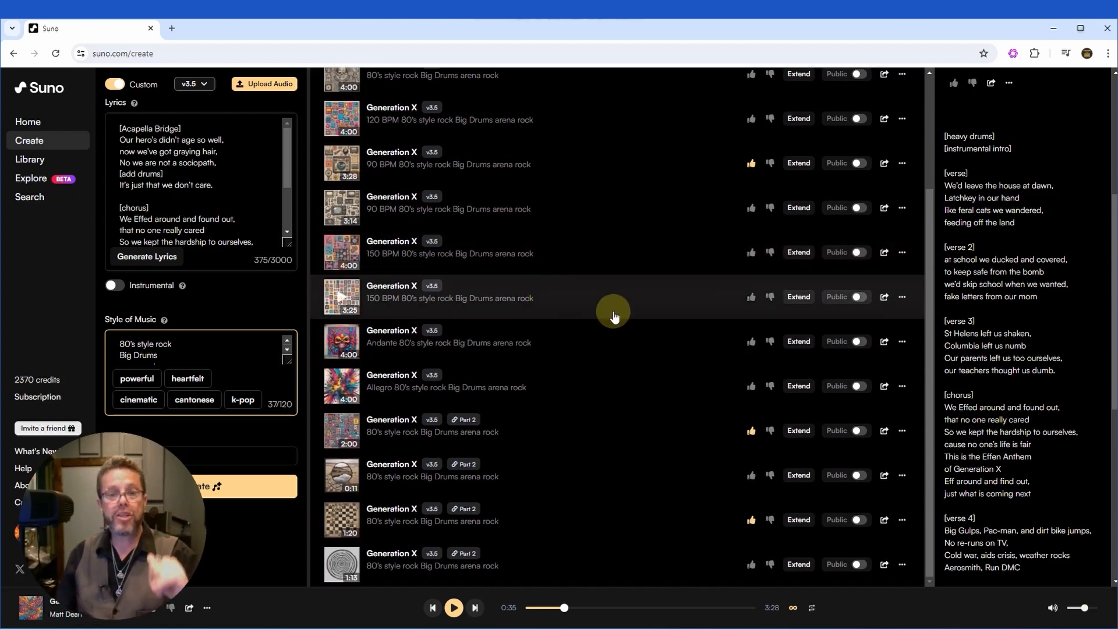
scroll(613, 316, "up", 1)
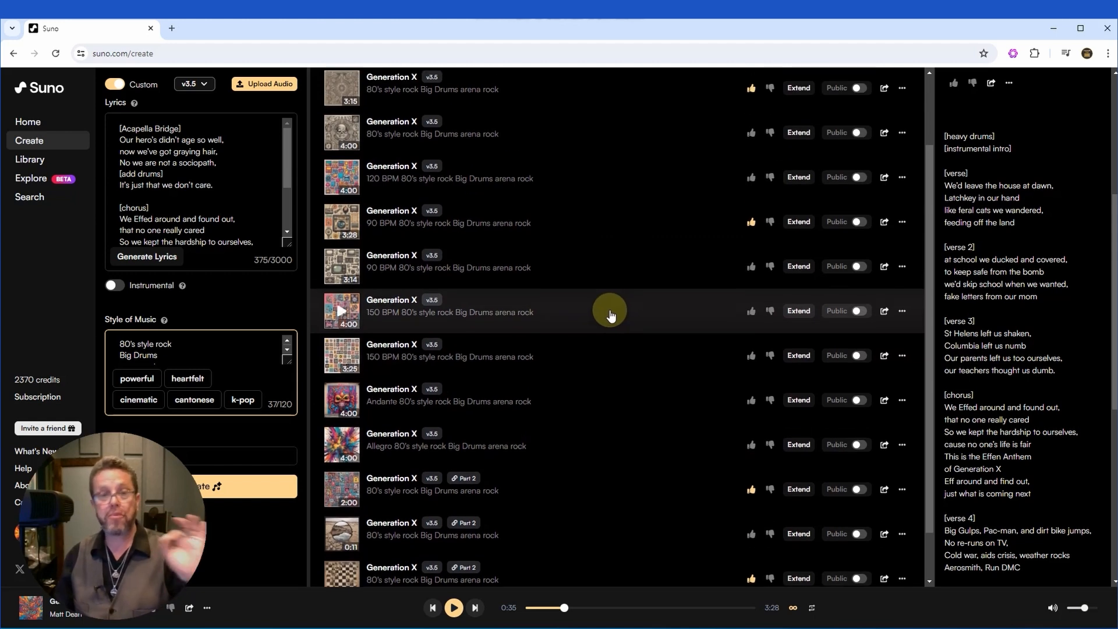
scroll(605, 314, "up", 2)
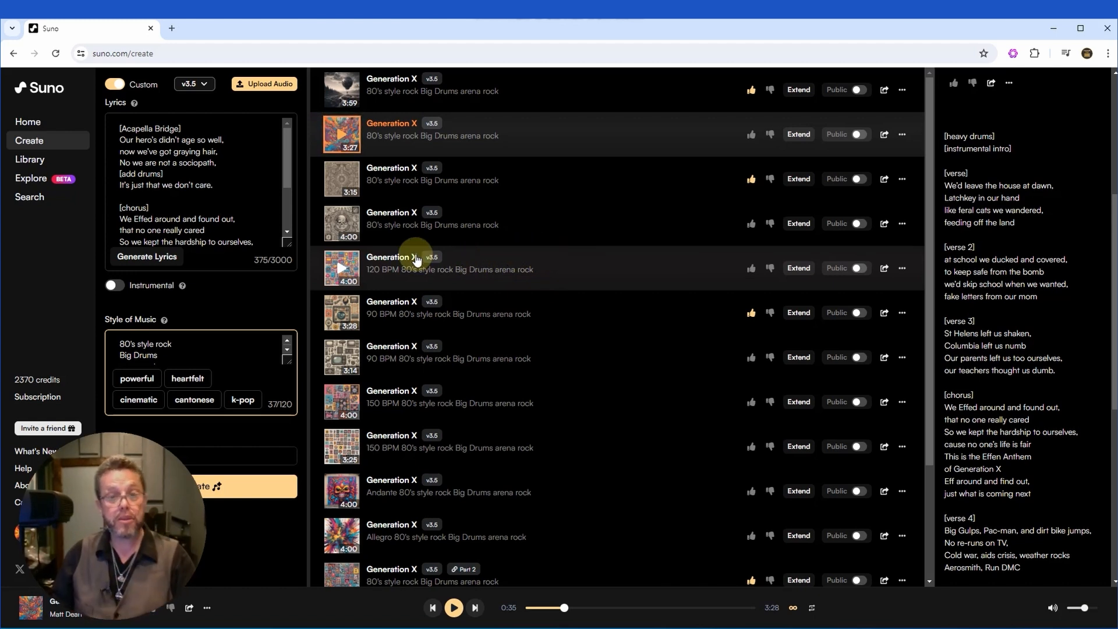
left_click(342, 273)
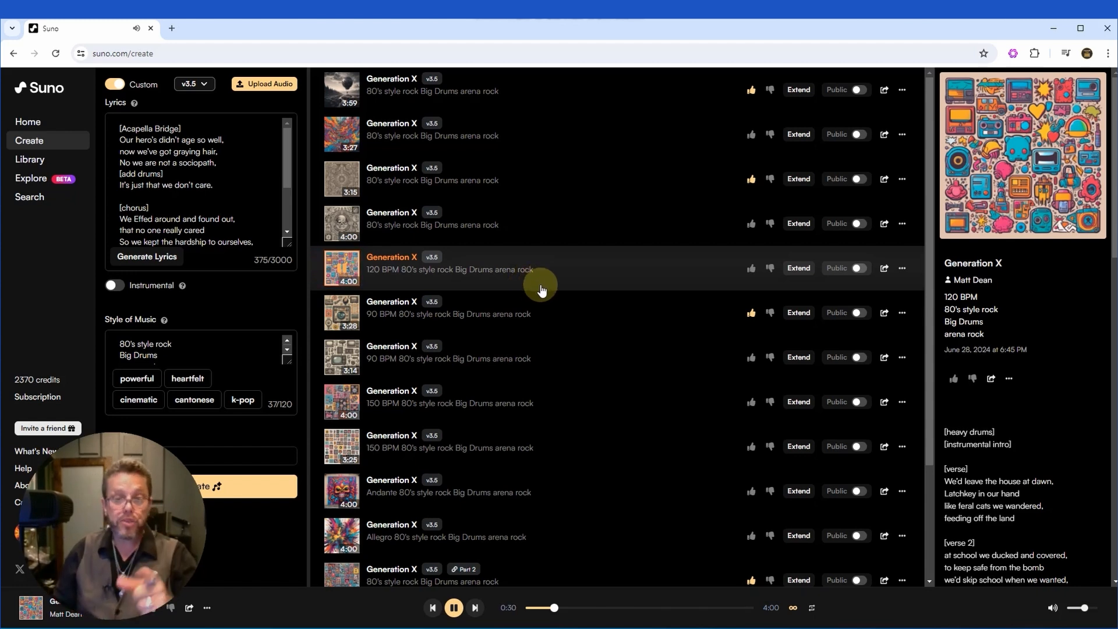
- Play the 3:28 and the 3:14 90 BPM versions of Generation X, pausing the second one at 0:30
left_click(344, 320)
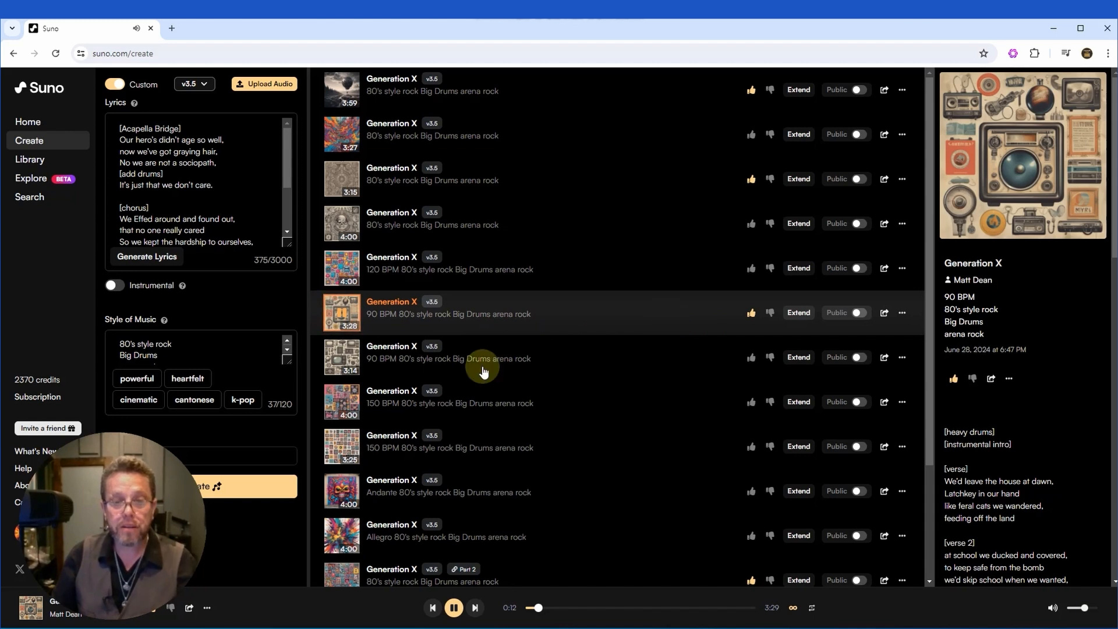
left_click(344, 361)
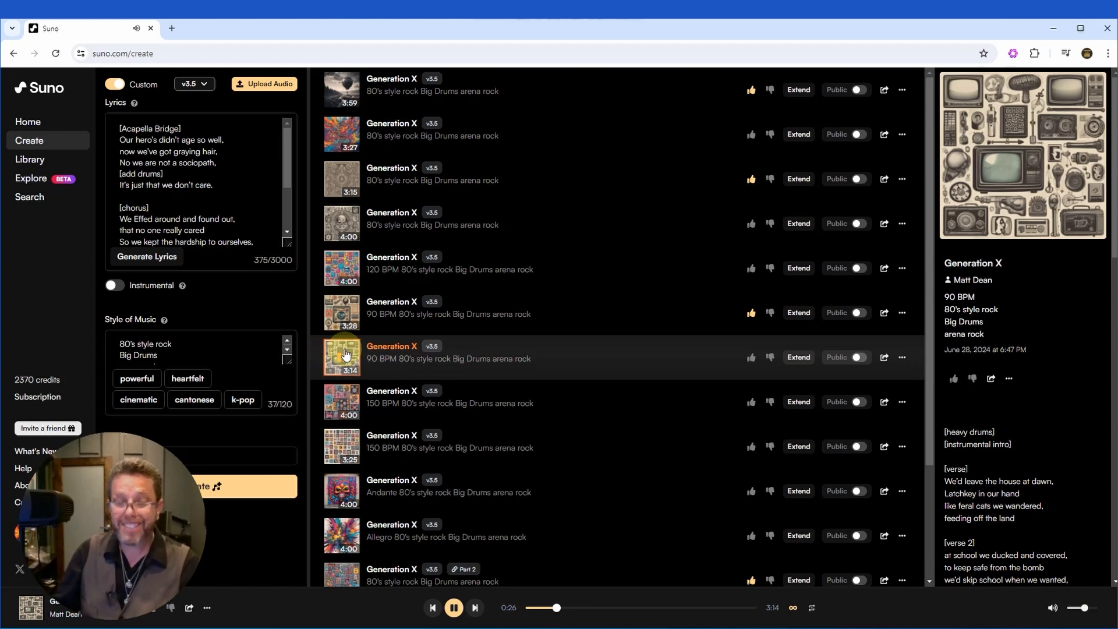
scroll(687, 392, "down", 2)
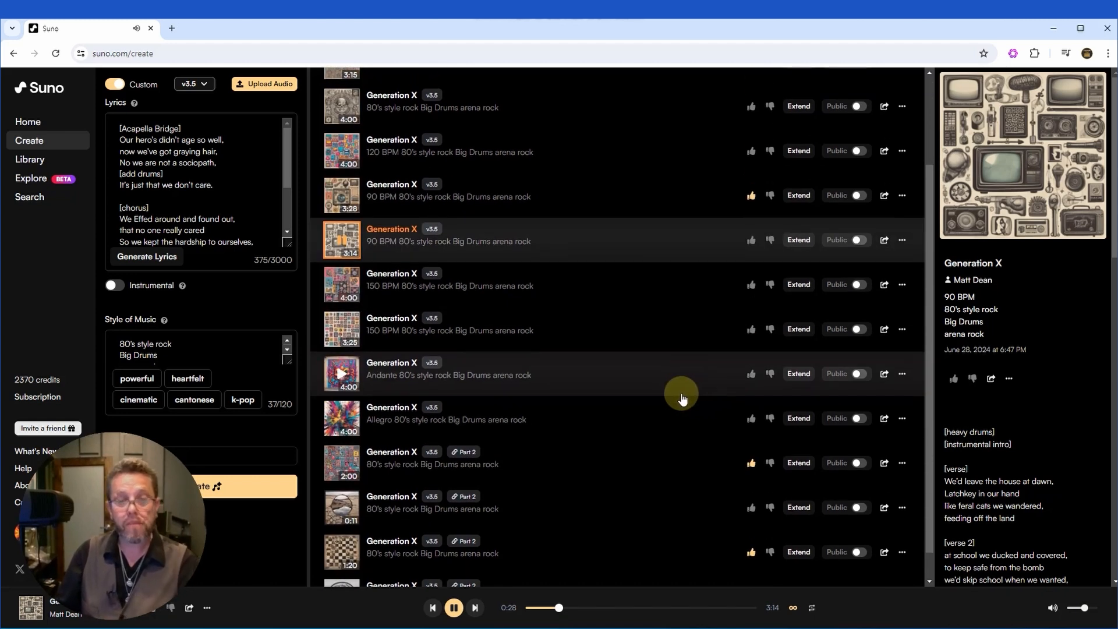
left_click(346, 243)
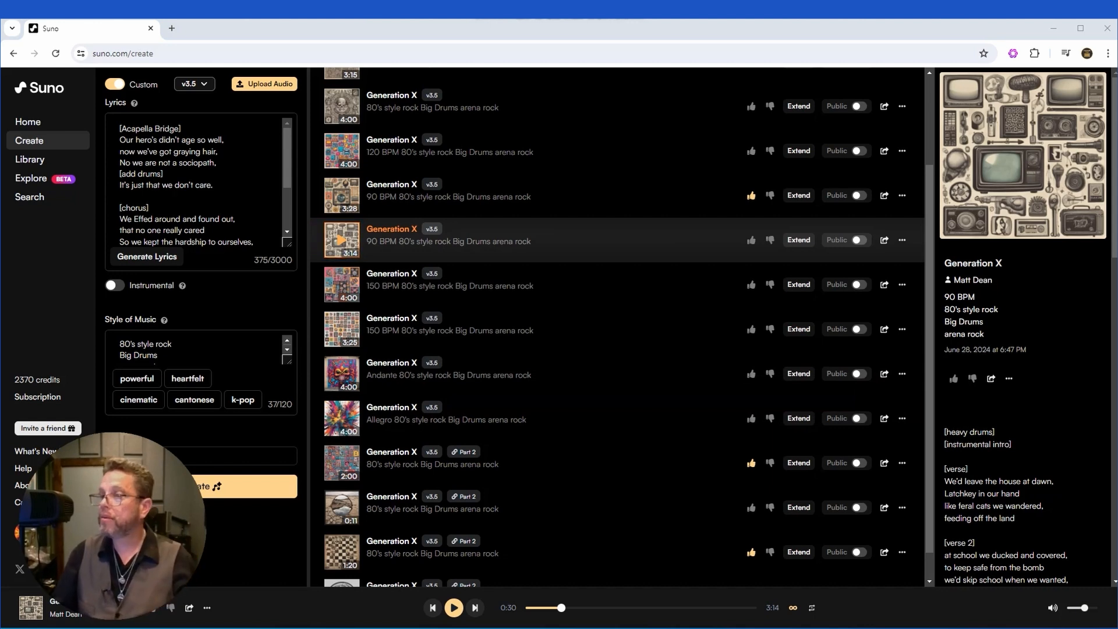
- Switch to SUNO.docx in Word, shrink its window and highlight the tempo terms from Andante to Allegro with their BPM ranges
left_click_drag(1117, 89, 849, 89)
scroll(951, 324, "down", 2)
left_click_drag(1107, 500, 1090, 408)
left_click_drag(836, 76, 834, 76)
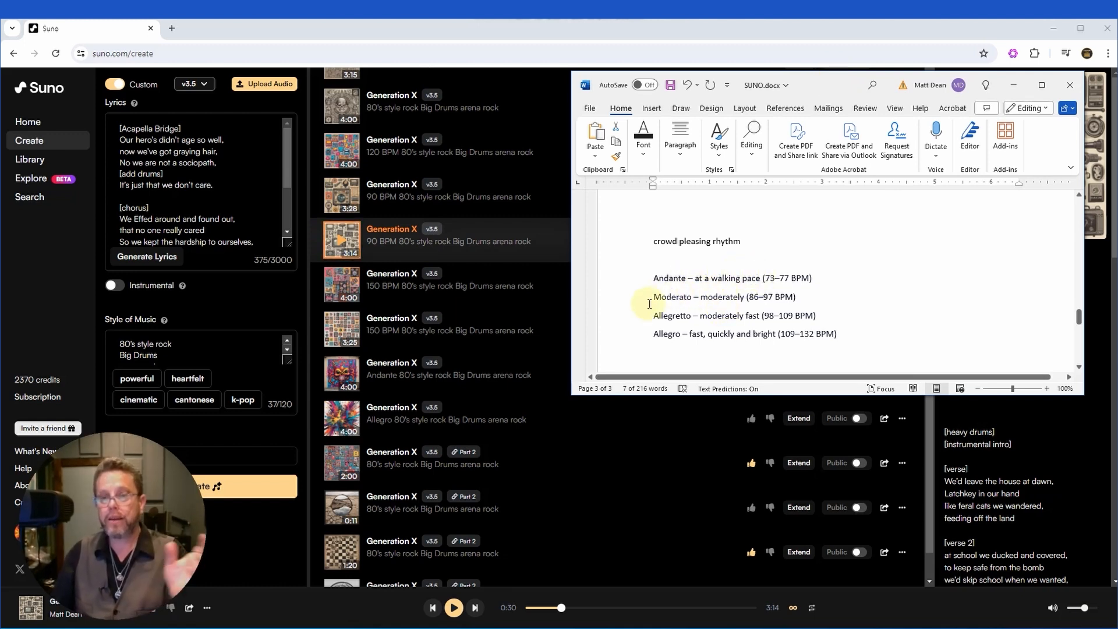
left_click_drag(653, 297, 671, 328)
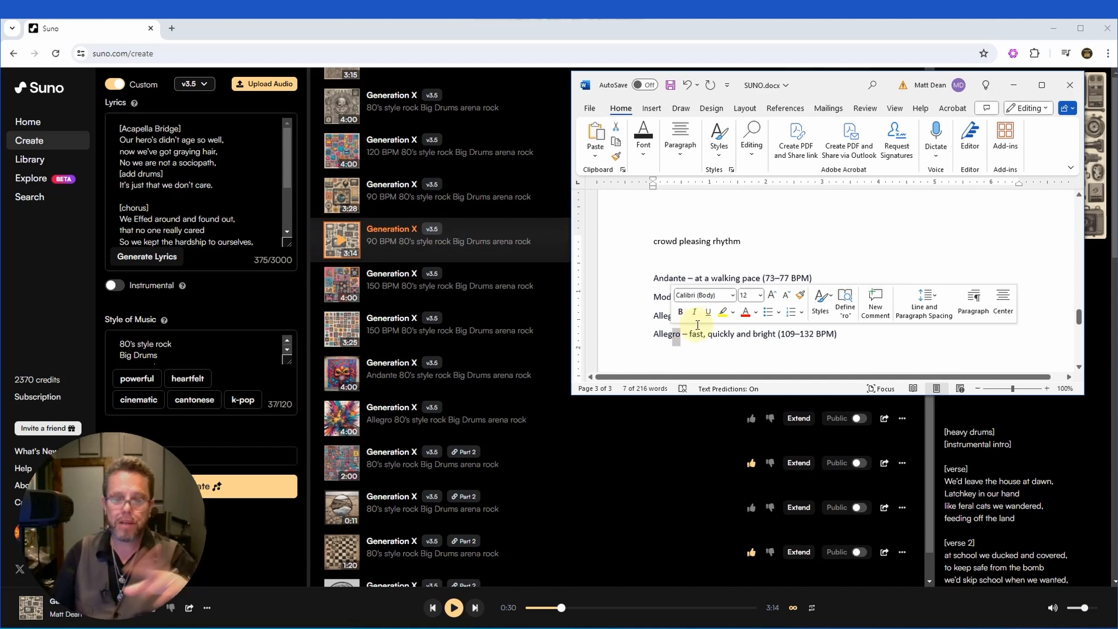
left_click(870, 249)
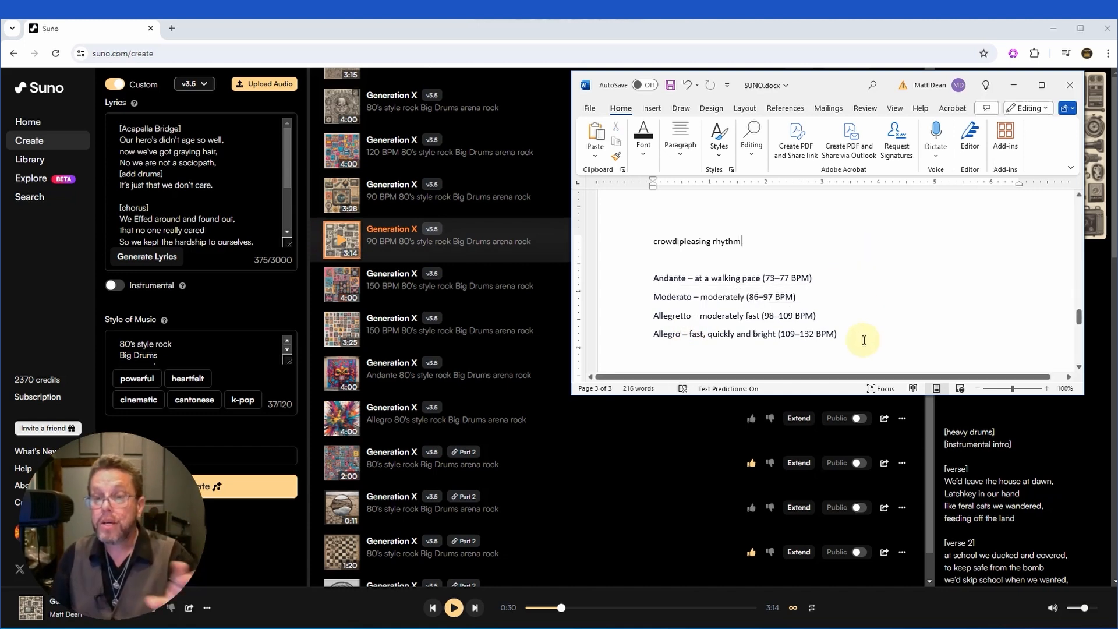
left_click_drag(851, 330, 689, 280)
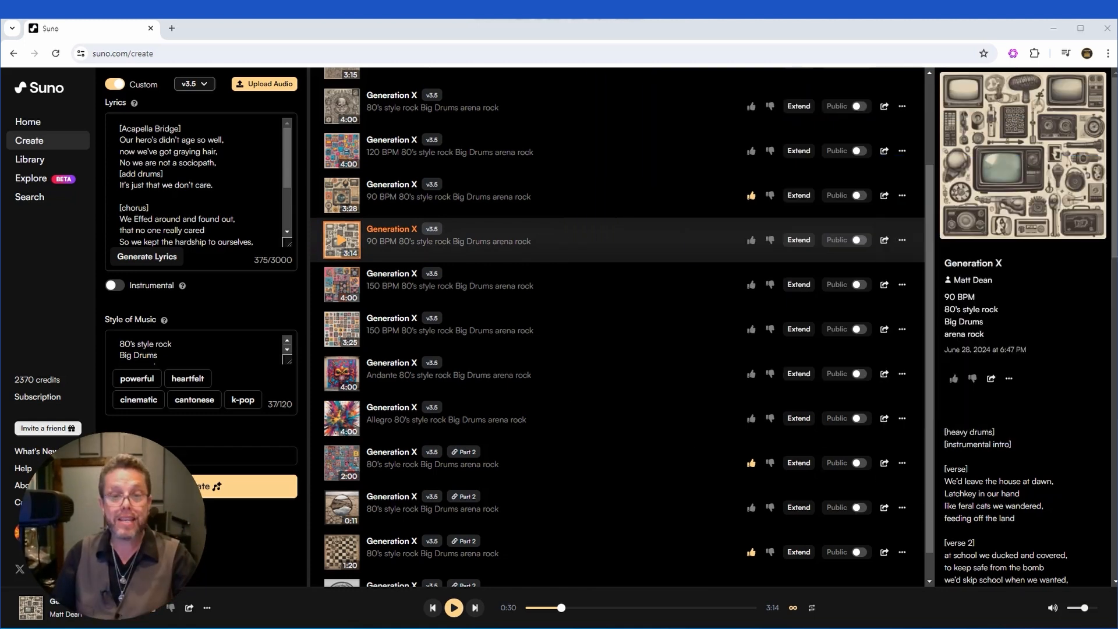
- Play the Andante version in Suno and check its tempo against the Word list, moving the document off screen again
left_click(339, 376)
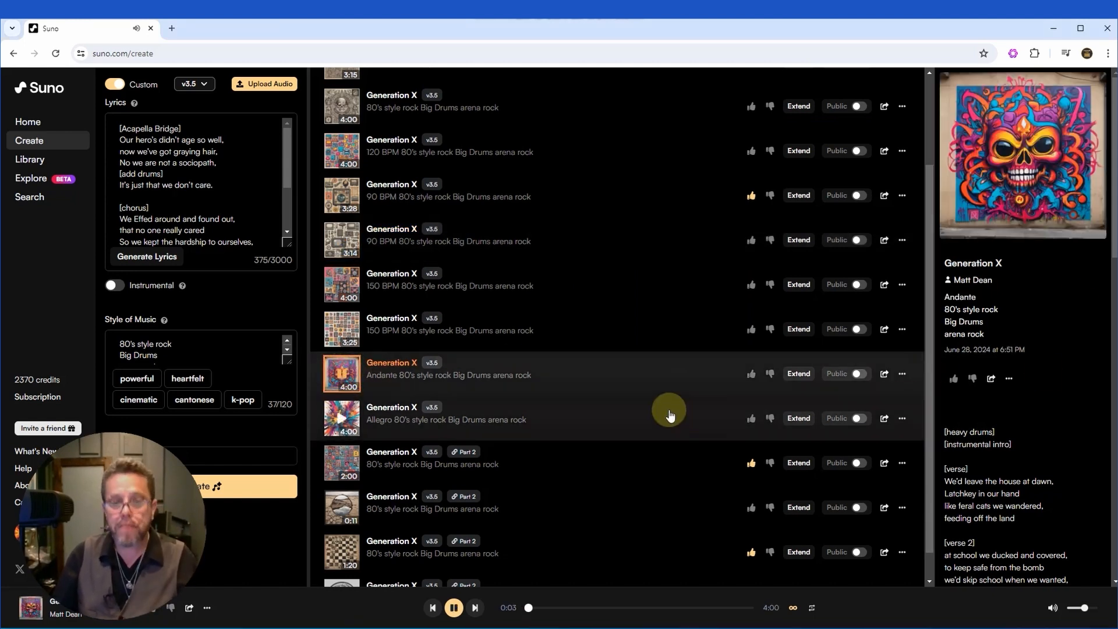
left_click_drag(1117, 201, 863, 197)
left_click(841, 396)
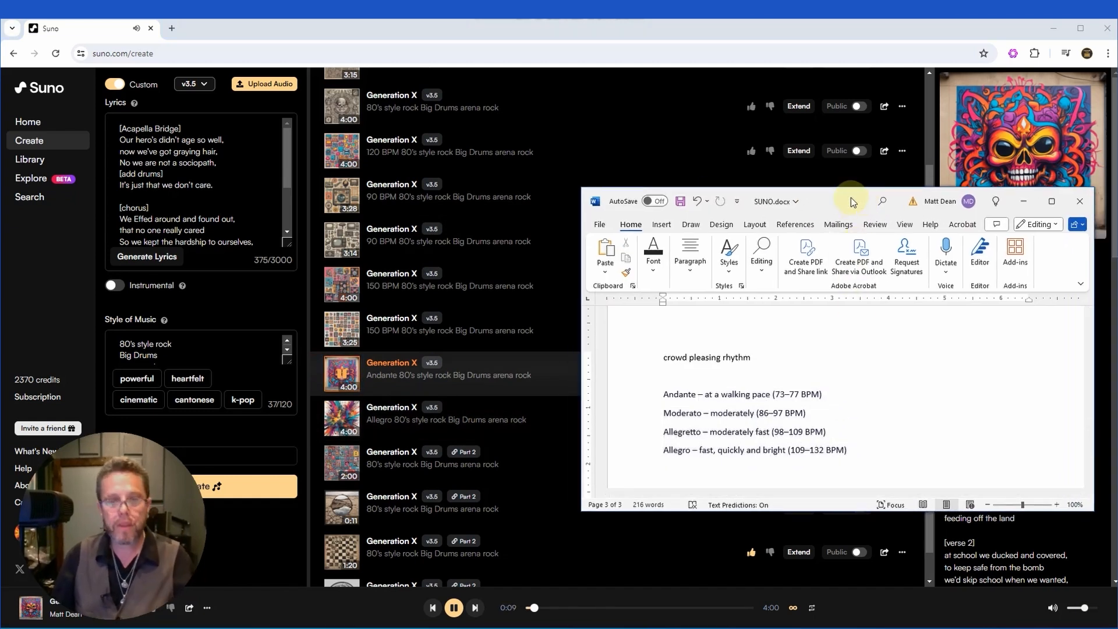
left_click_drag(850, 197, 1117, 201)
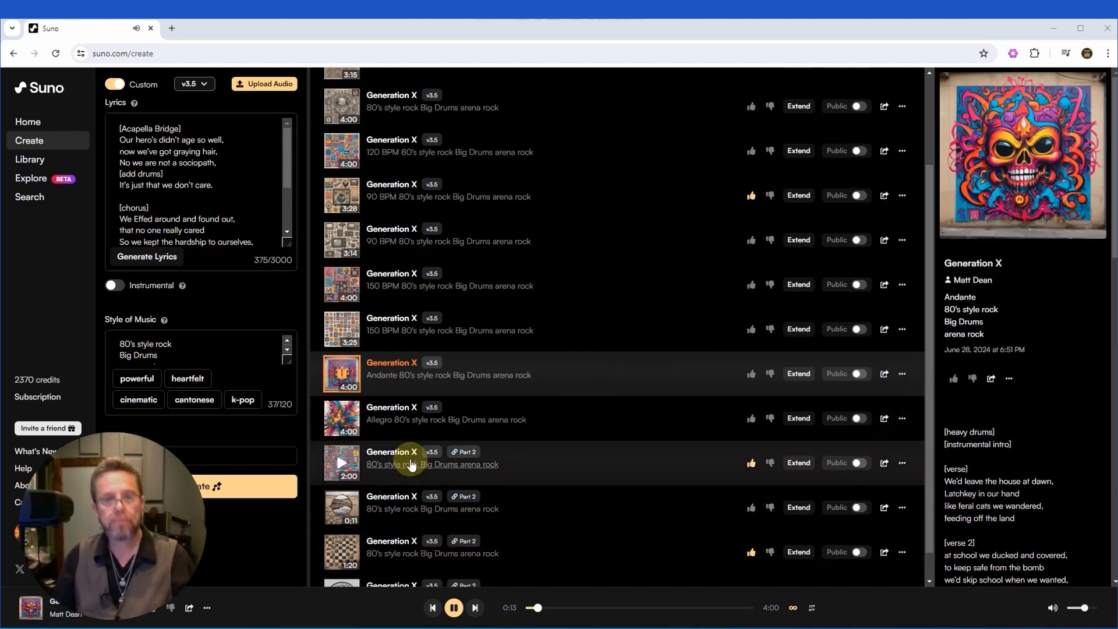
- Play the Allegro version, compare it with the tempo list in SUNO.docx, and pause the song at 0:14
left_click(348, 423)
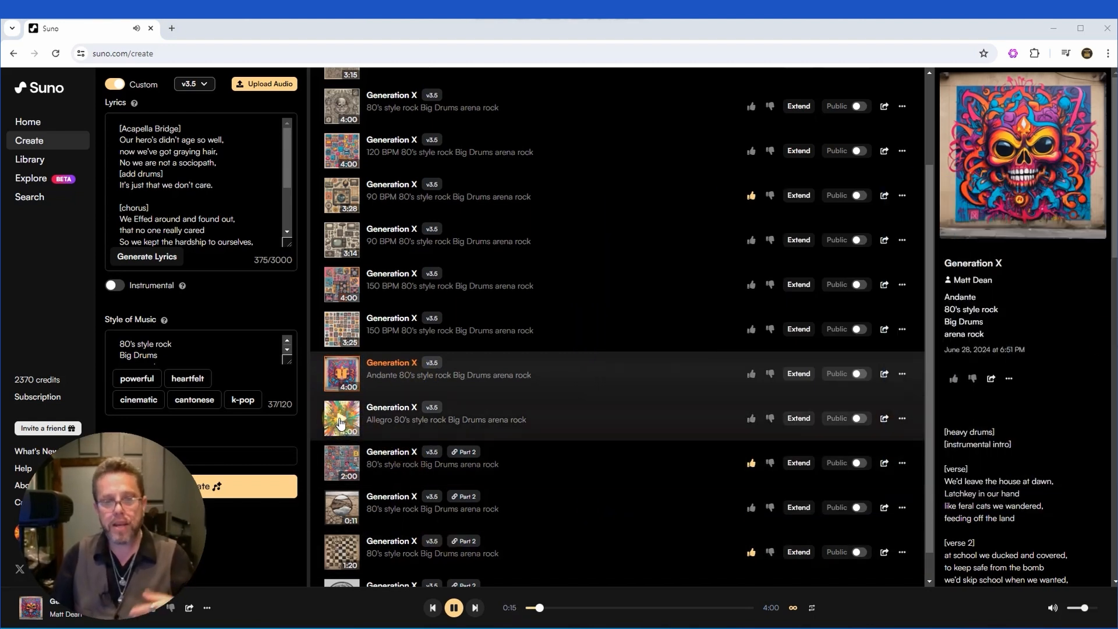
left_click_drag(1115, 125, 876, 132)
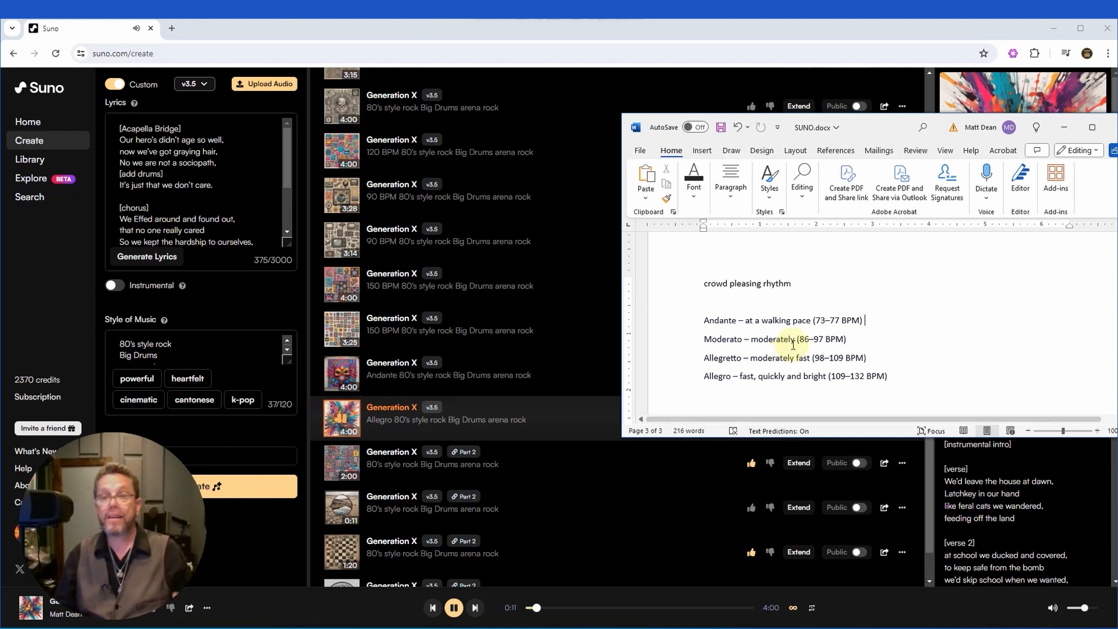
left_click(470, 626)
left_click(454, 608)
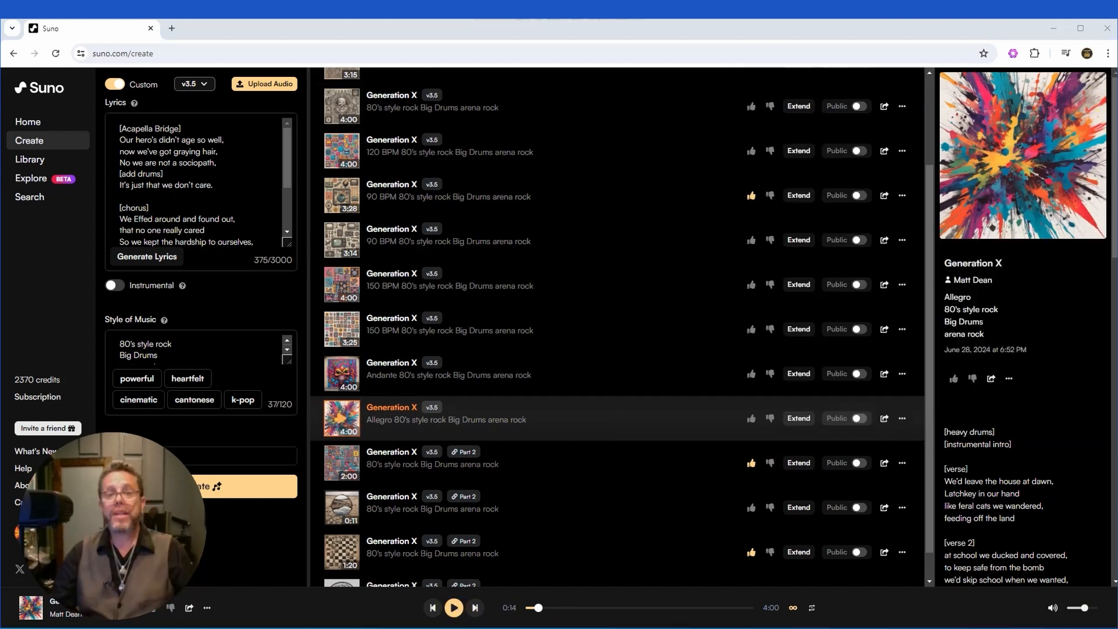
left_click_drag(927, 288, 928, 263)
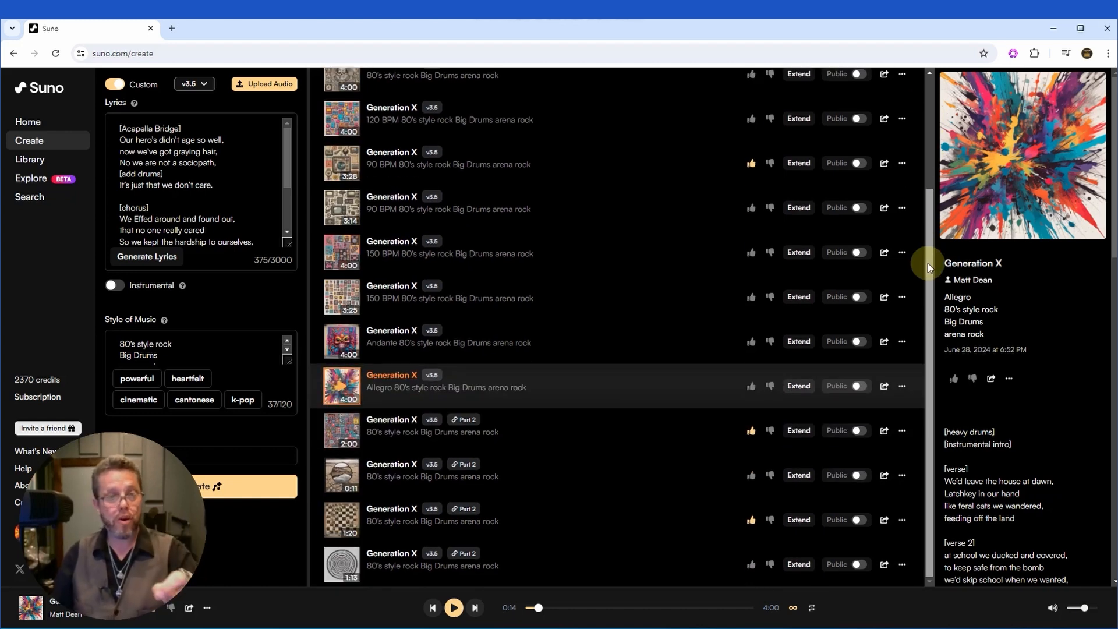